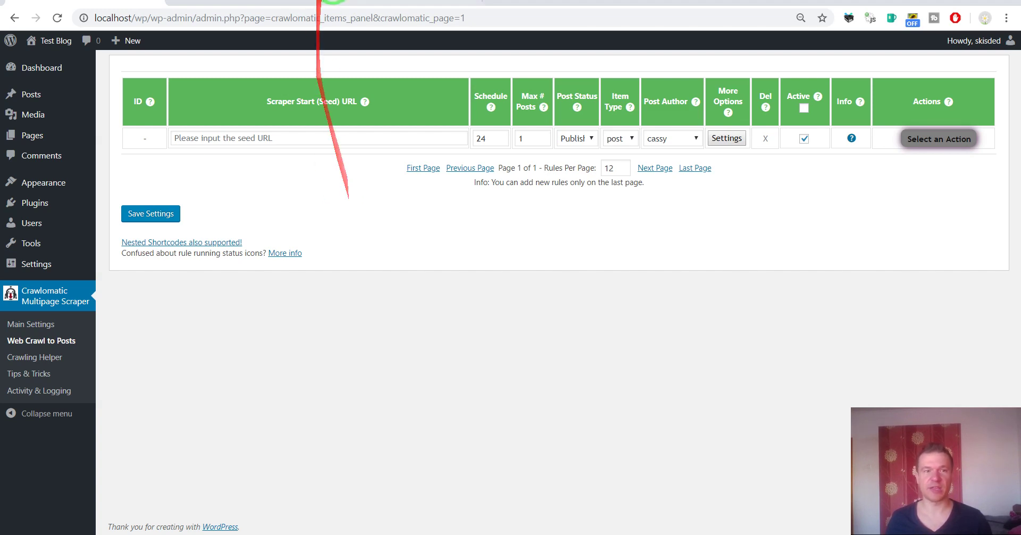
- Copy the TechCrunch Disrupt Berlin 2019 article's URL and enter it as the new rule's Scraper Start (Seed) URL
left_click(211, 10)
left_click(202, 18)
left_click(210, 101)
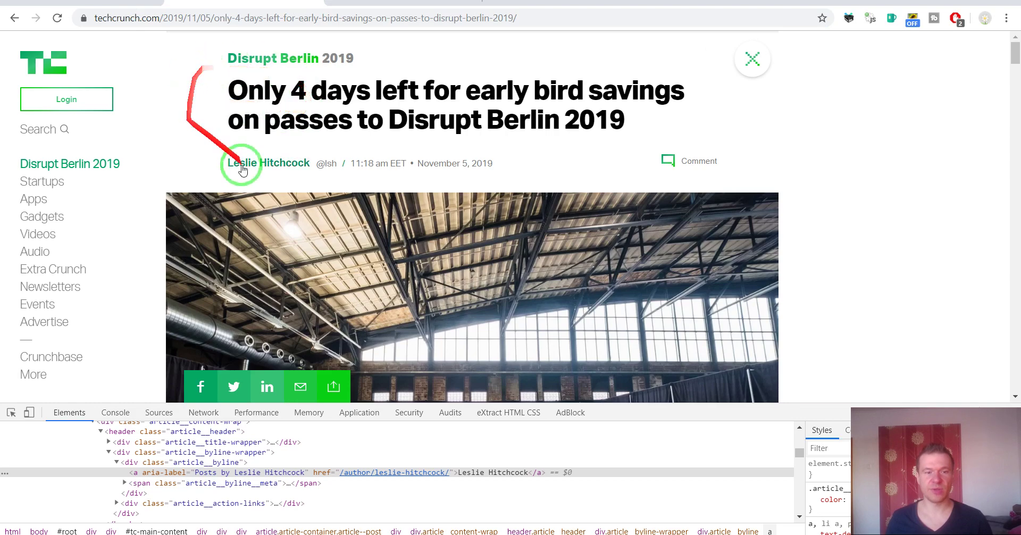
scroll(244, 119, "down", 3)
scroll(244, 119, "up", 3)
left_click(149, 5)
left_click(215, 138)
type("/05/only-4-days-left-for-early-bird-savings-on-passes-to-disrupt-berlin-2019/")
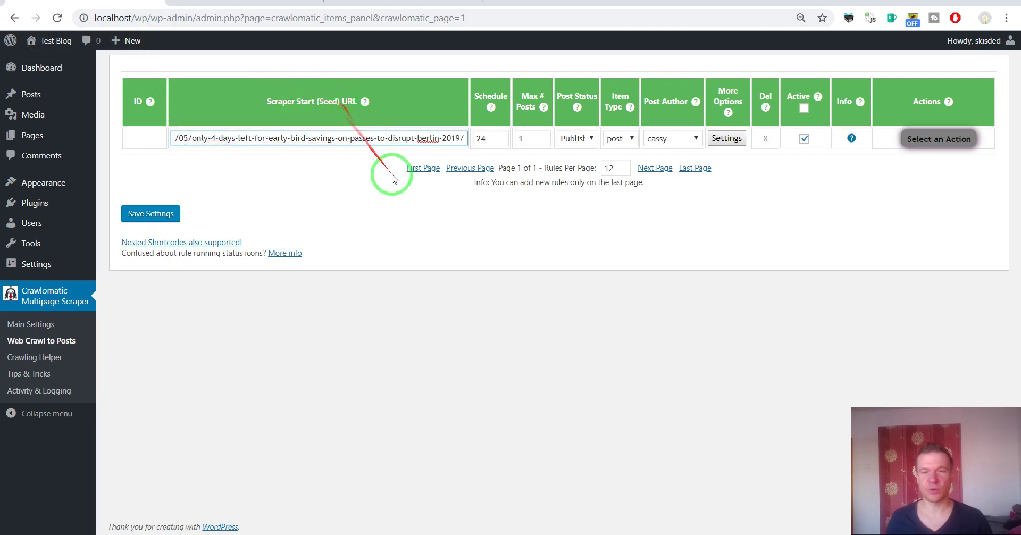
- Open the new rule's advanced settings and locate the Title Query Type option under Content Scraping Customizations
left_click(727, 138)
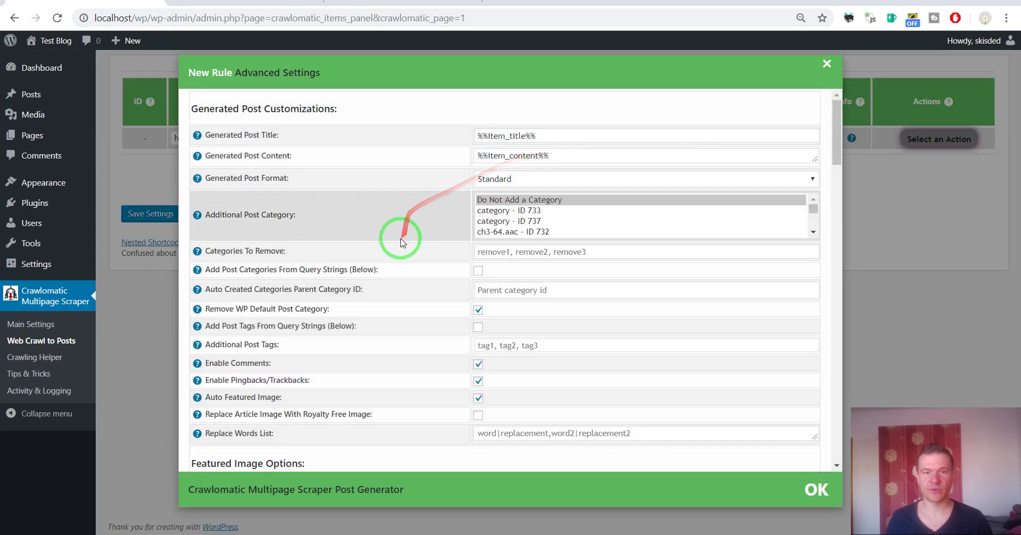
scroll(400, 242, "down", 5)
scroll(400, 242, "down", 15)
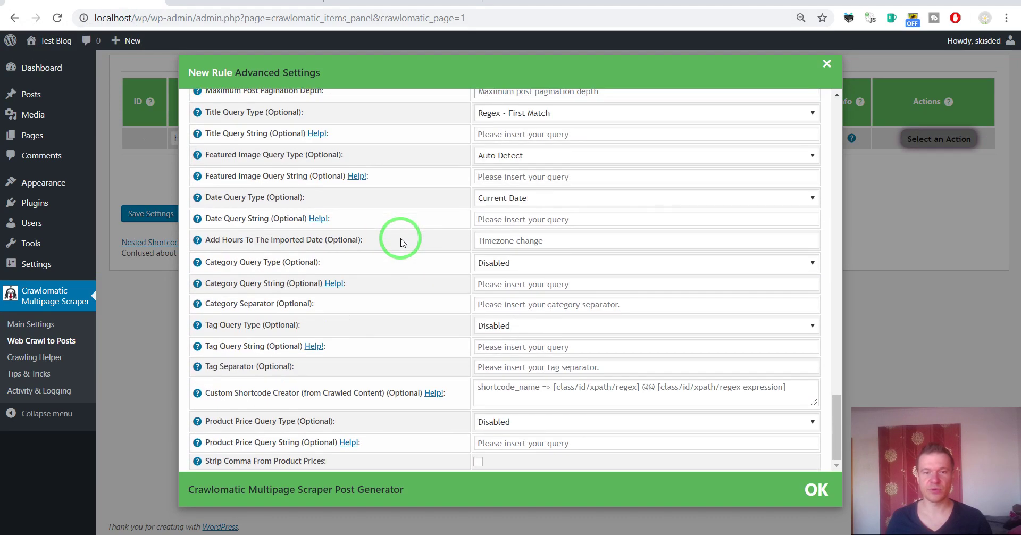
scroll(401, 242, "up", 4)
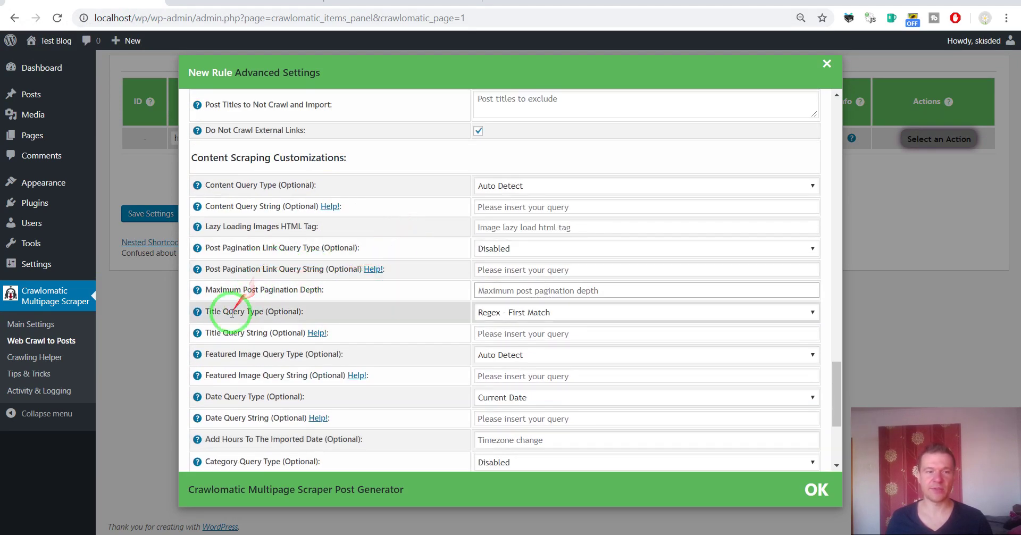
left_click_drag(214, 312, 258, 313)
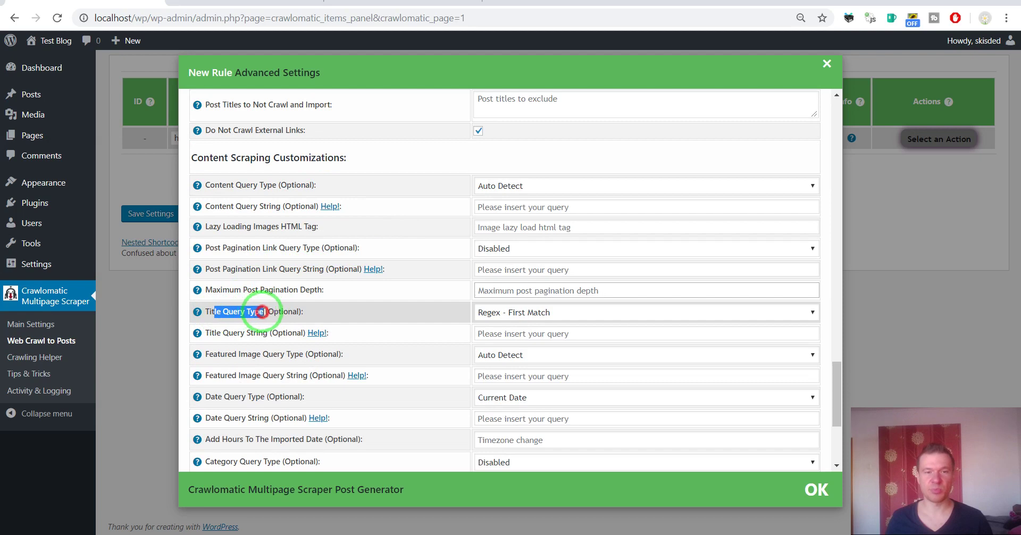
- Set the Title Query Type to Auto Detect and look at the title on the TechCrunch article page
left_click(486, 318)
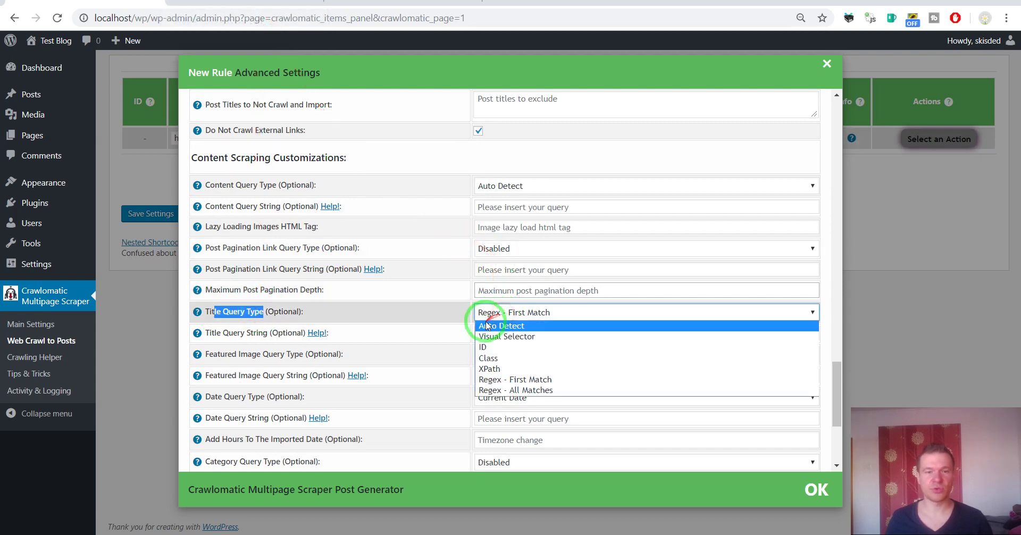
left_click(486, 324)
left_click(223, 3)
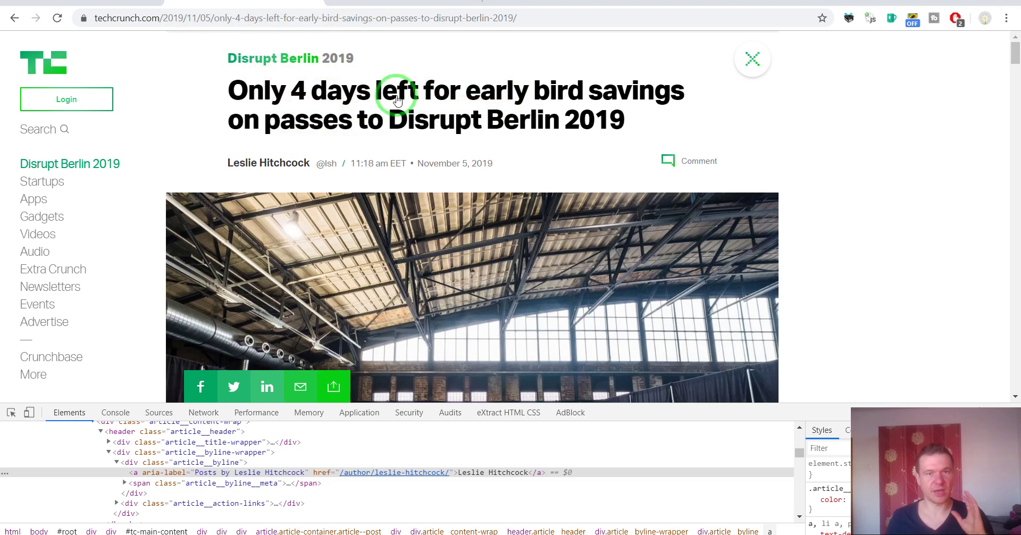
left_click(154, 3)
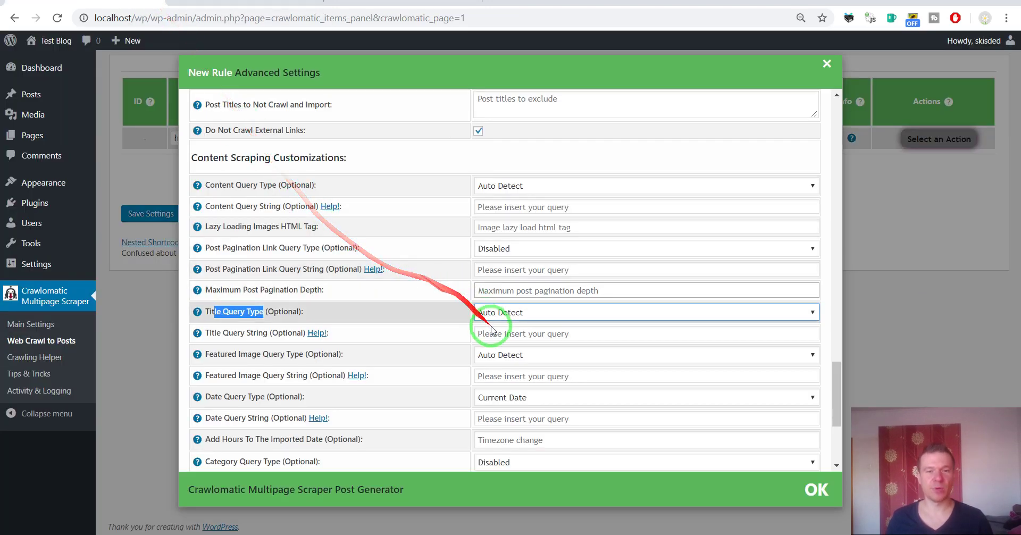
left_click(234, 3)
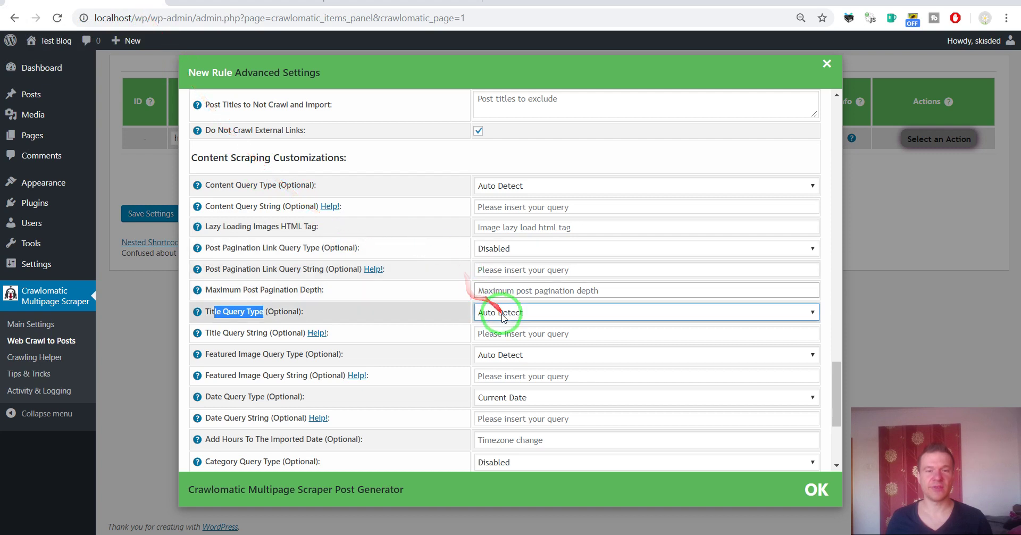
- Set the Title Query Type to Regex - First Match
left_click(502, 317)
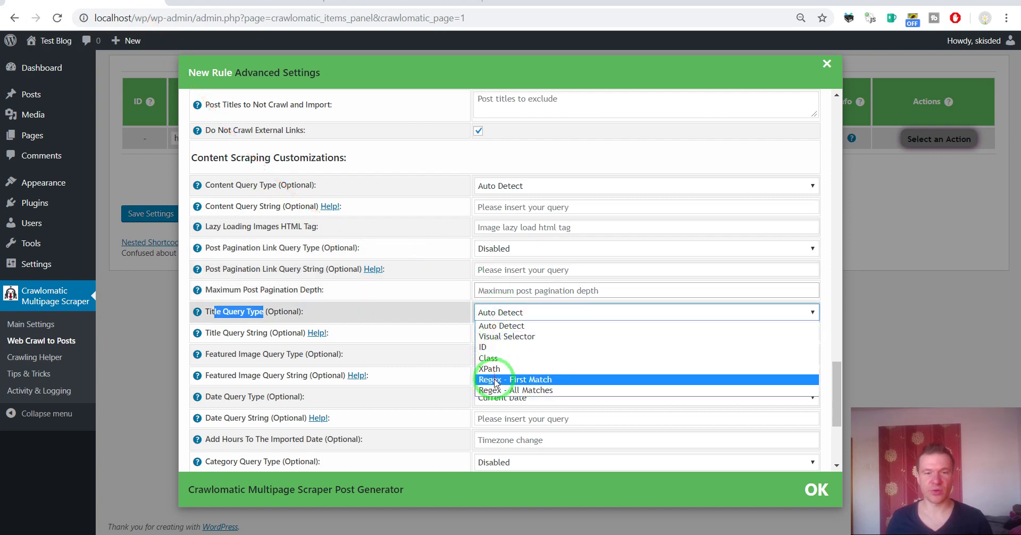
left_click(523, 379)
- Switch to the TechCrunch article and open its page source
left_click(222, 3)
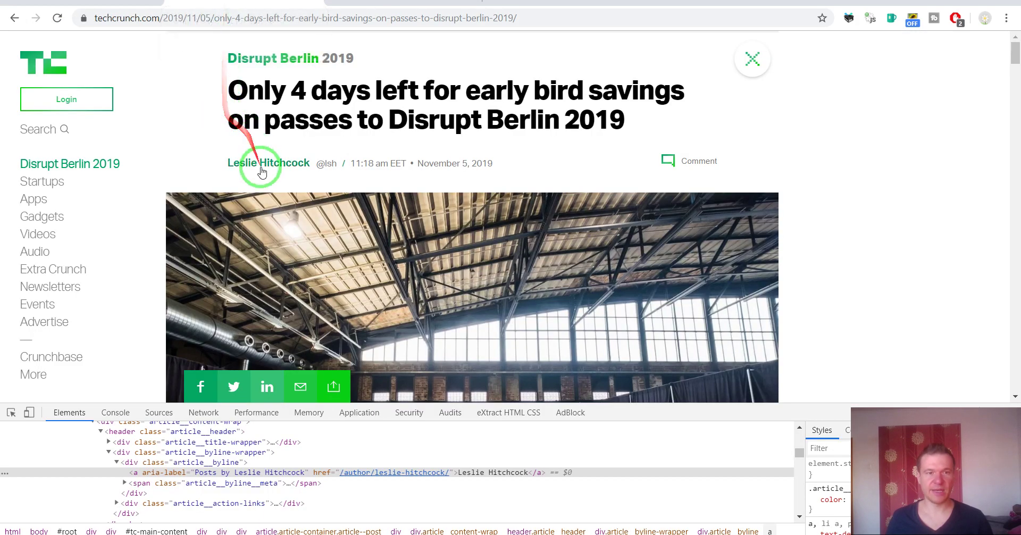
right_click(196, 135)
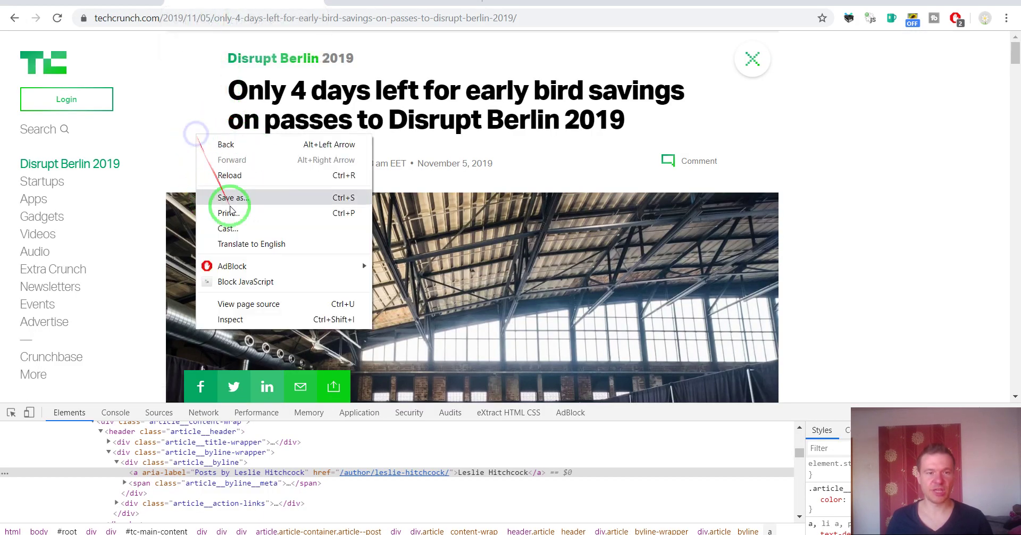
left_click(240, 304)
left_click(271, 3)
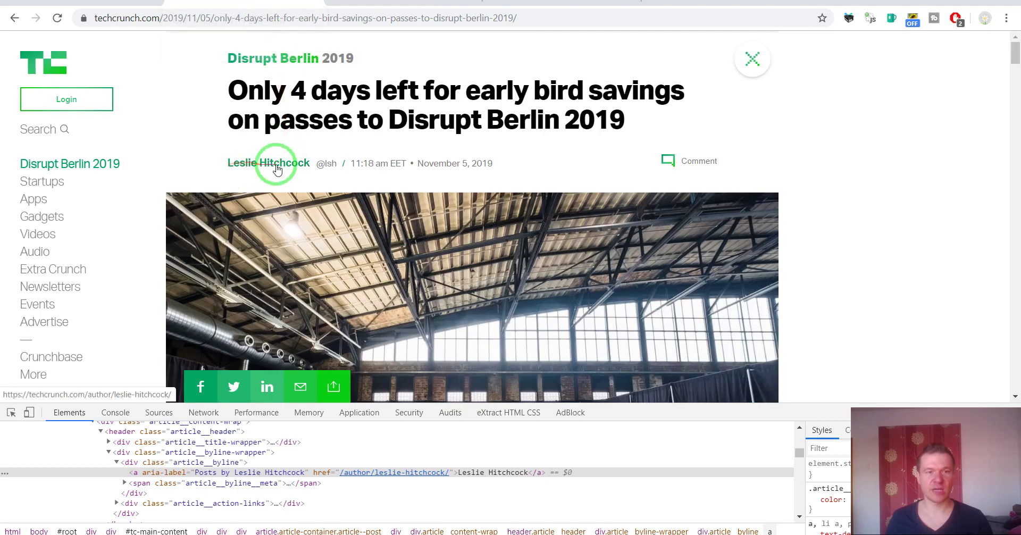
left_click(352, 4)
- Search the page source for the author's surname and copy the full author link element from the article byline
key("ctrl+f")
type("hitc")
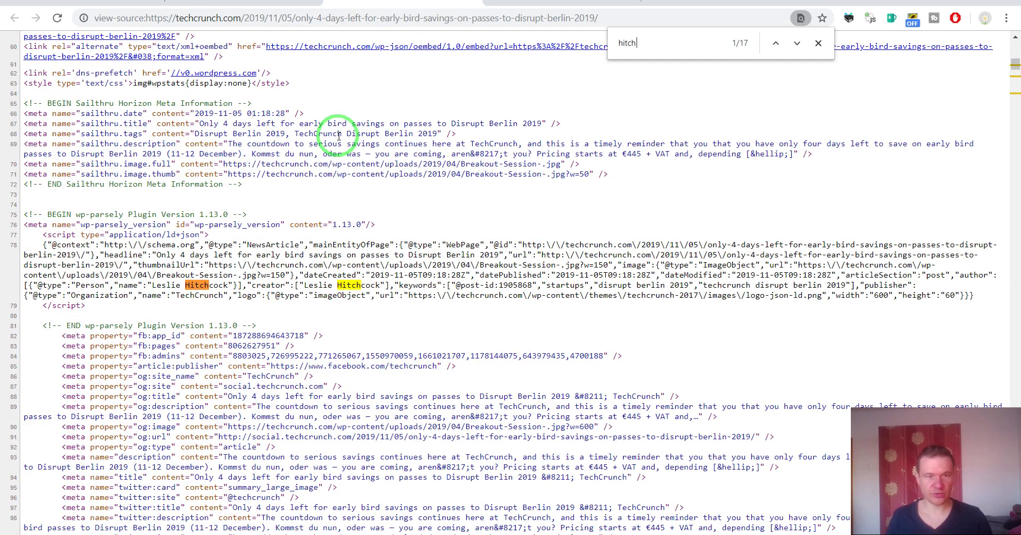
type("h")
key("Return")
key("Return")
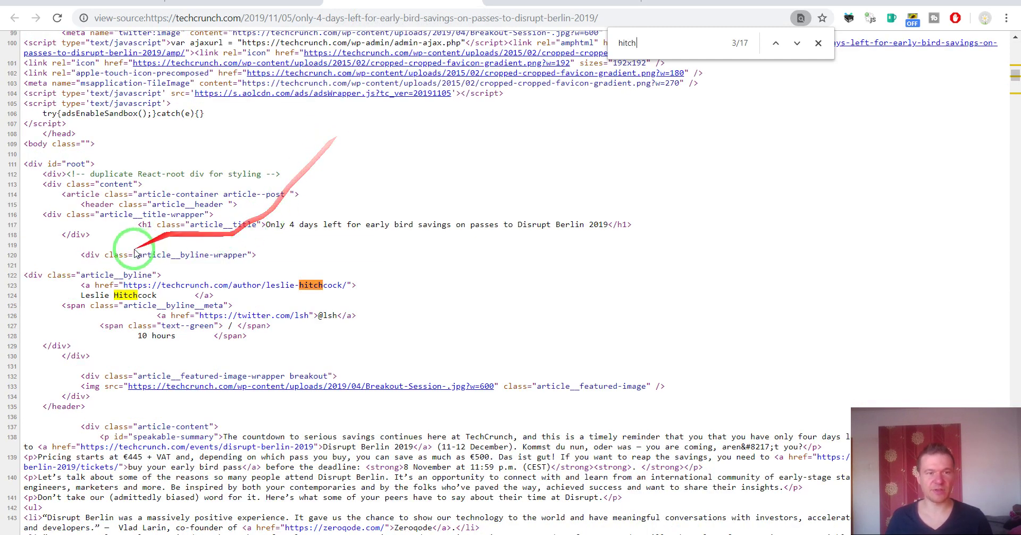
left_click_drag(82, 285, 220, 296)
key("ctrl+c")
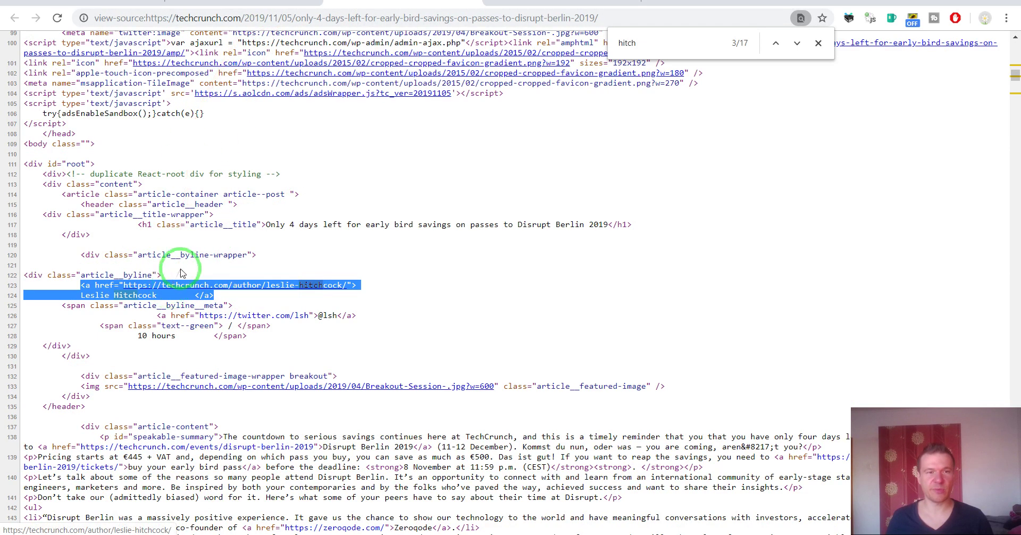
- Switch to RegExr, bring up the Cheatsheet, and paste the copied author link HTML as the test text
left_click(223, 4)
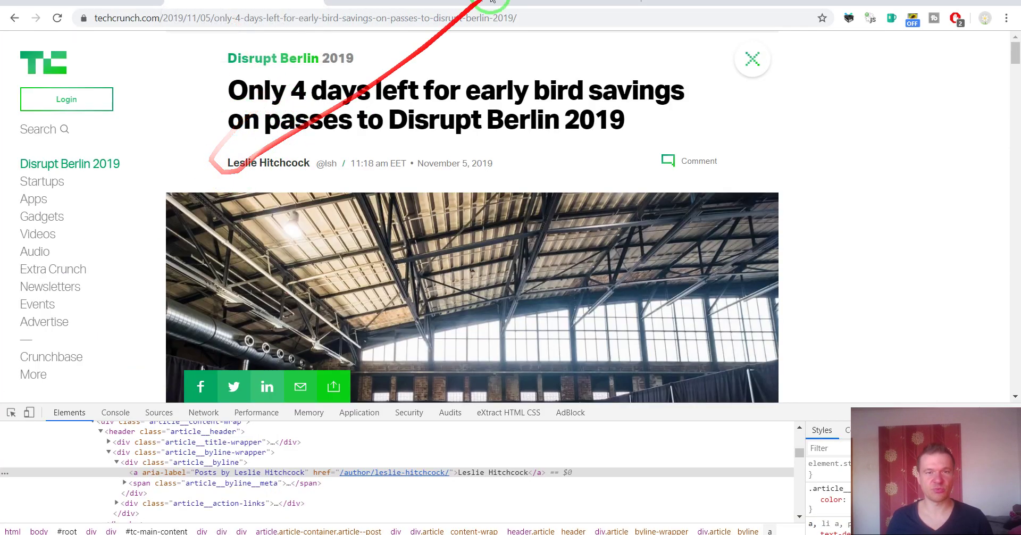
left_click(542, 4)
left_click(328, 166)
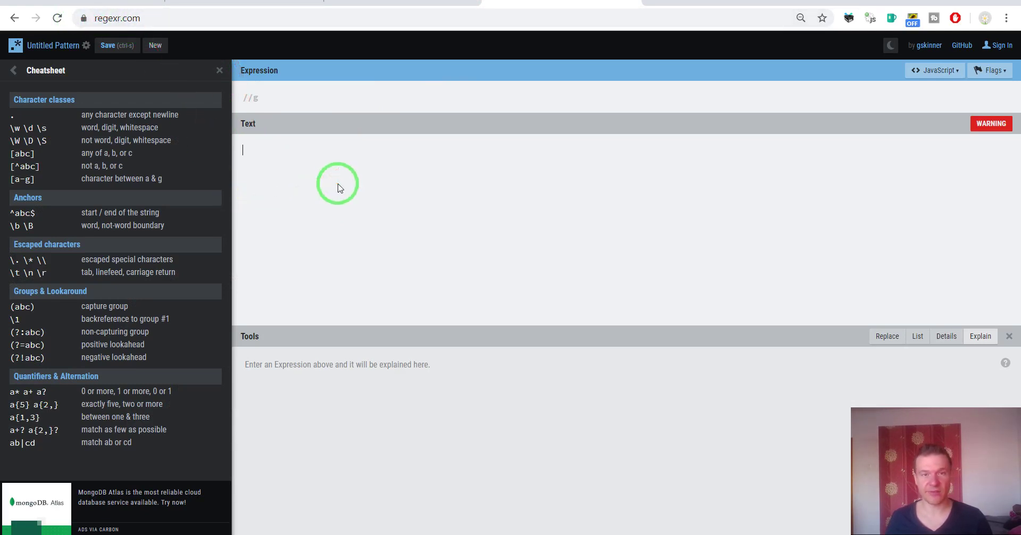
left_click(31, 68)
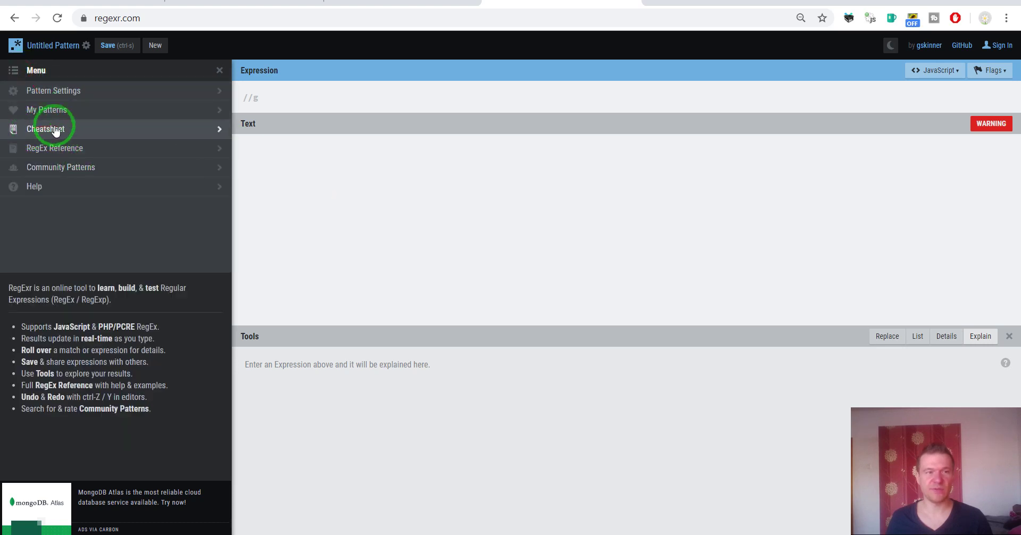
left_click(41, 130)
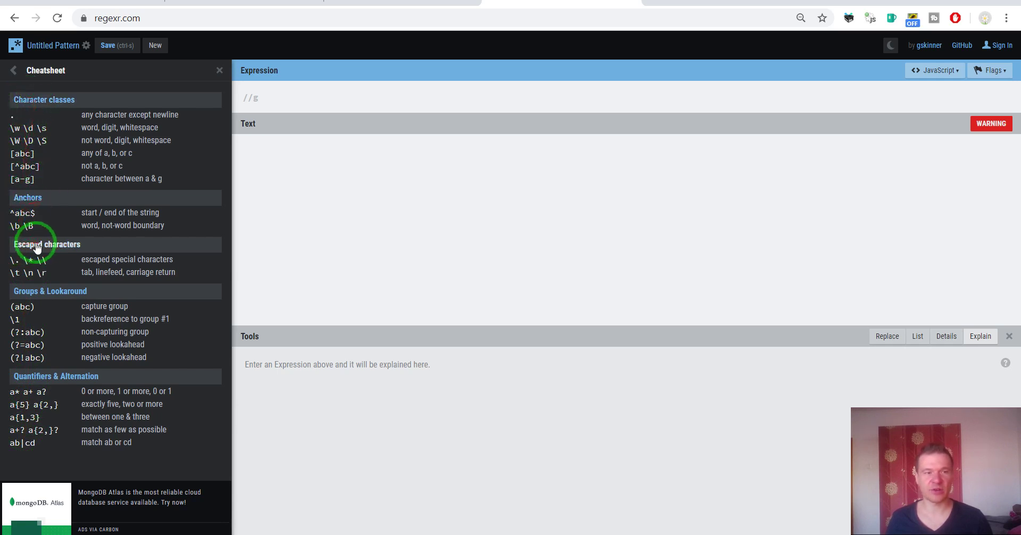
left_click(321, 166)
key("ctrl+v")
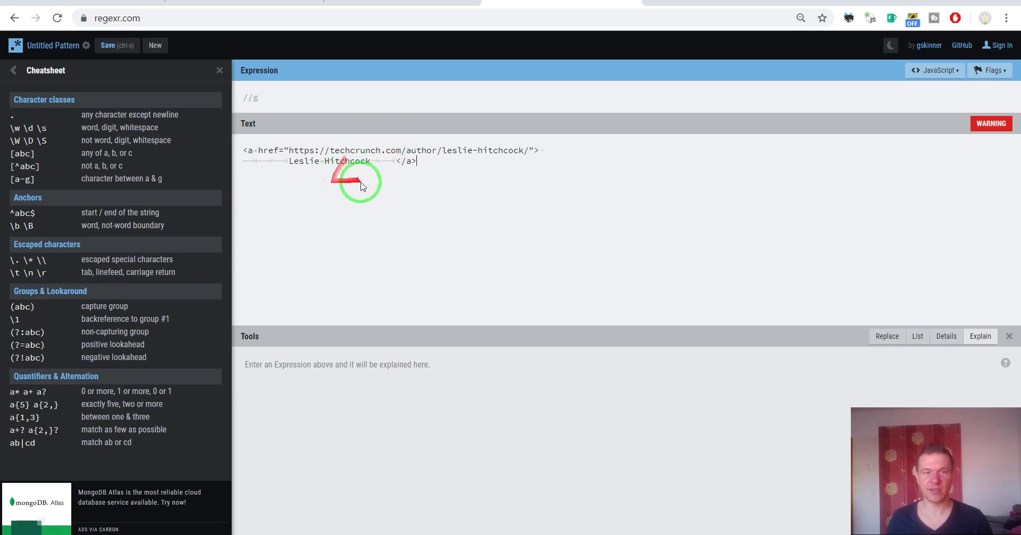
- Check the author byline on the article page, and paste the copied author link HTML into RegExr as the expression
left_click(250, 2)
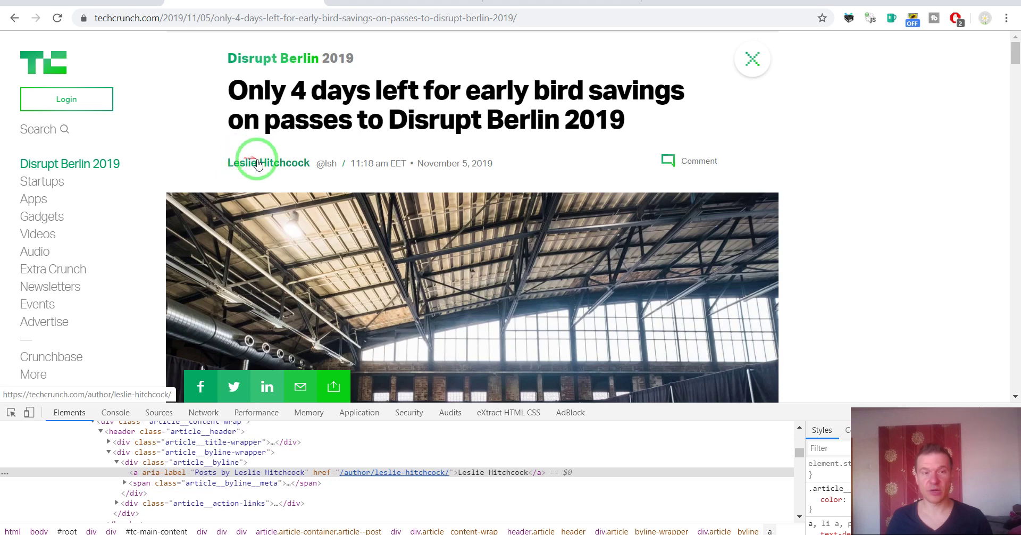
left_click(580, 2)
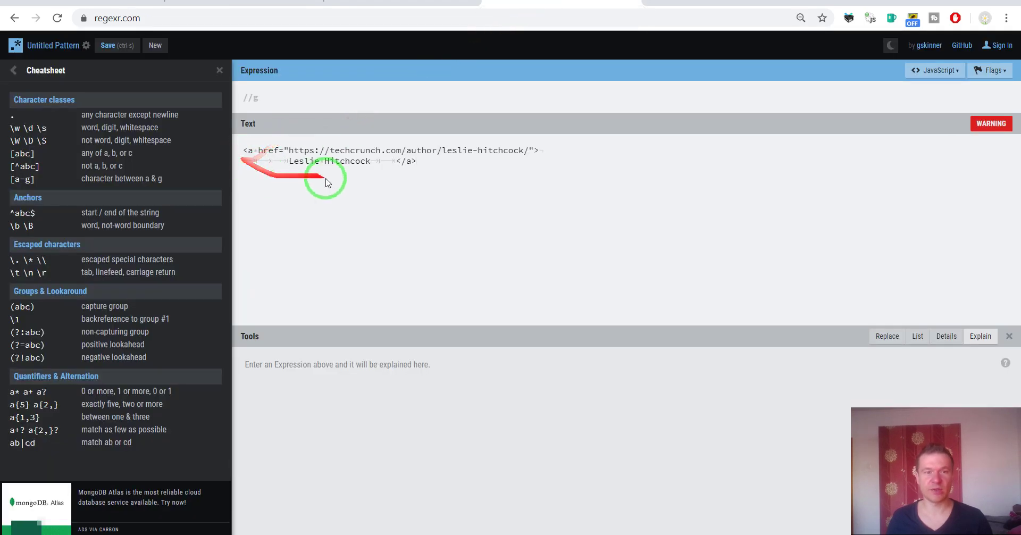
left_click(303, 98)
key("ctrl+v")
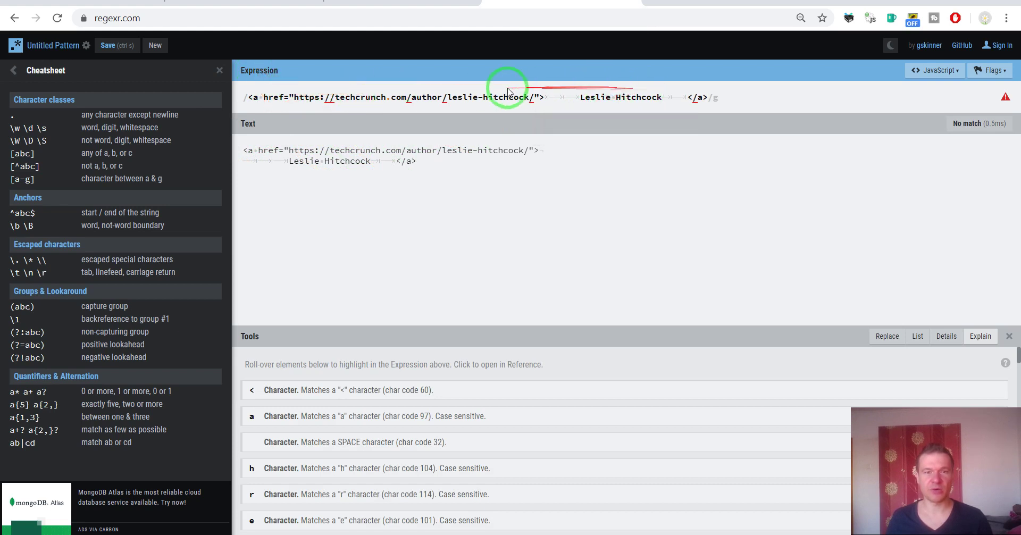
- Replace the href URL in the expression with the non-capturing group (?:[^"]*)
left_click_drag(295, 97, 534, 95)
type("(?:[^\"]*)\">")
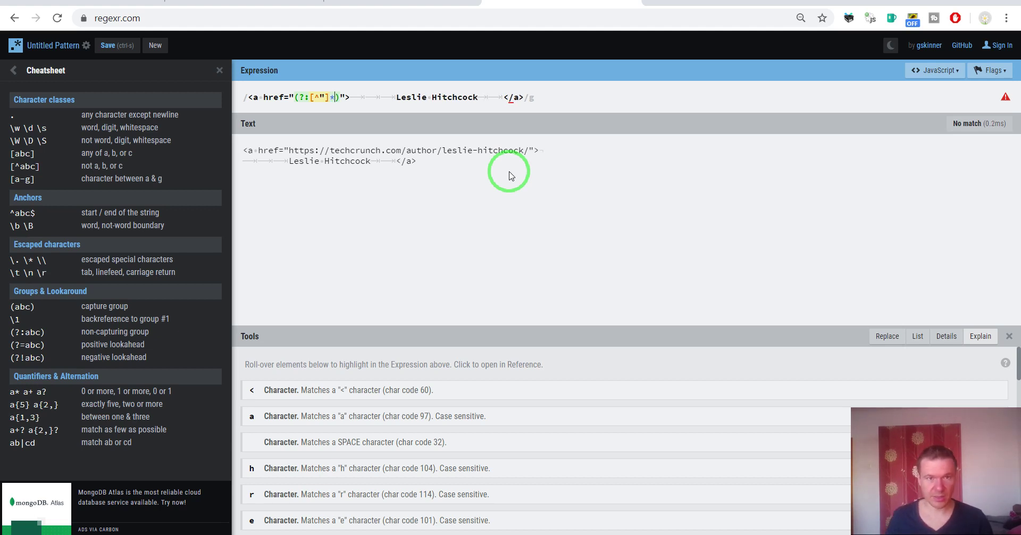
- Replace the author name and surrounding whitespace in the expression with a copy of the group (?:[^"]*)
left_click(352, 96)
left_click_drag(352, 95, 486, 96)
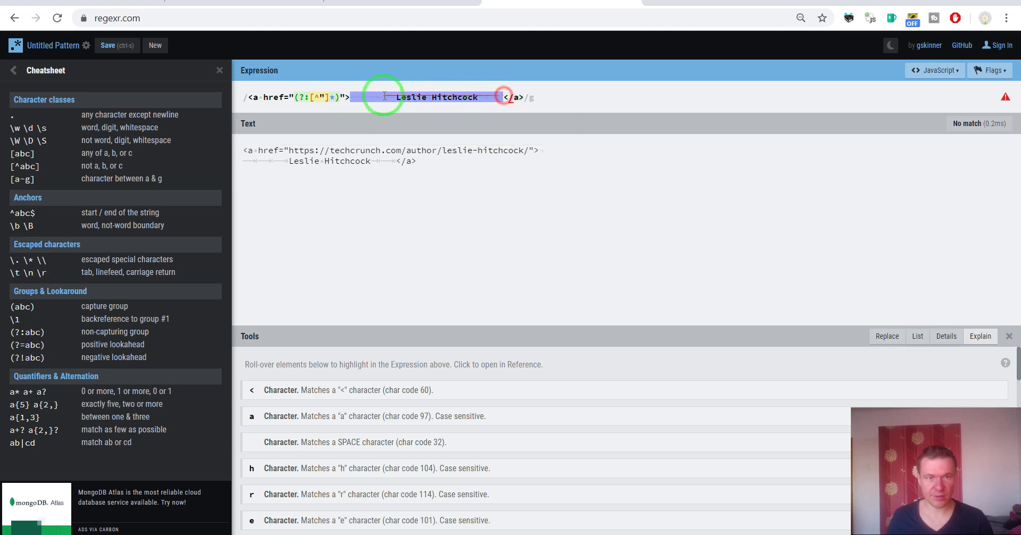
left_click(320, 97)
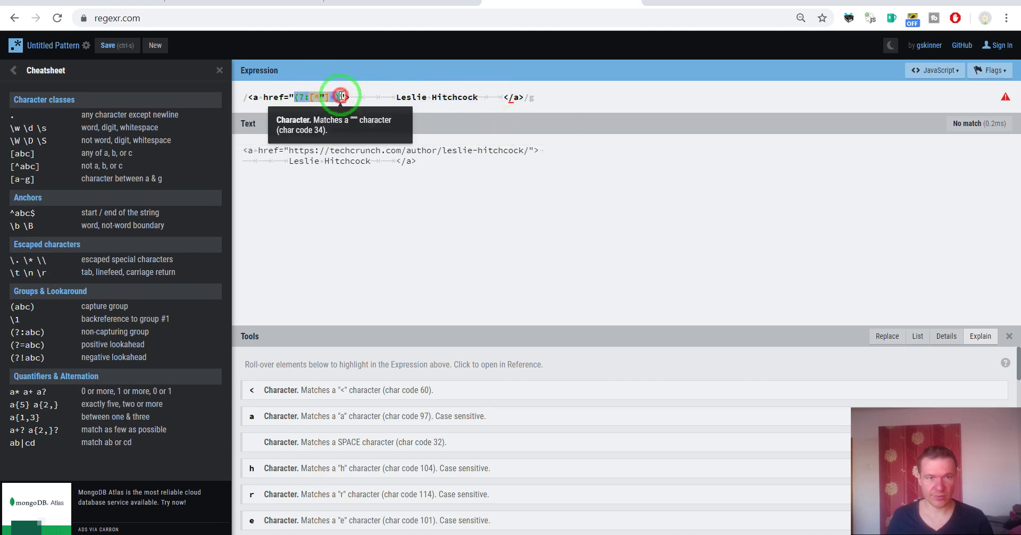
left_click_drag(351, 96, 493, 95)
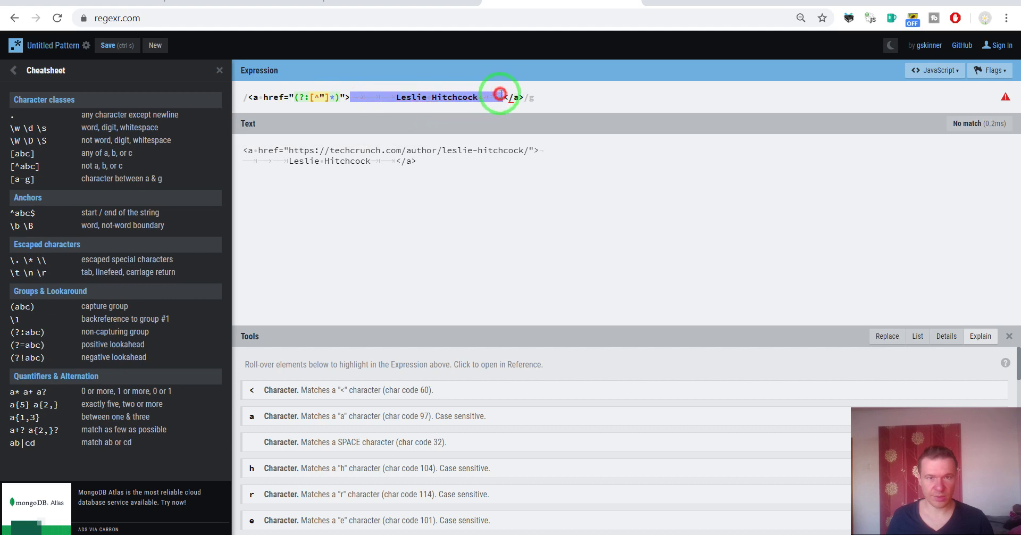
type("(?:[^\"]*)")
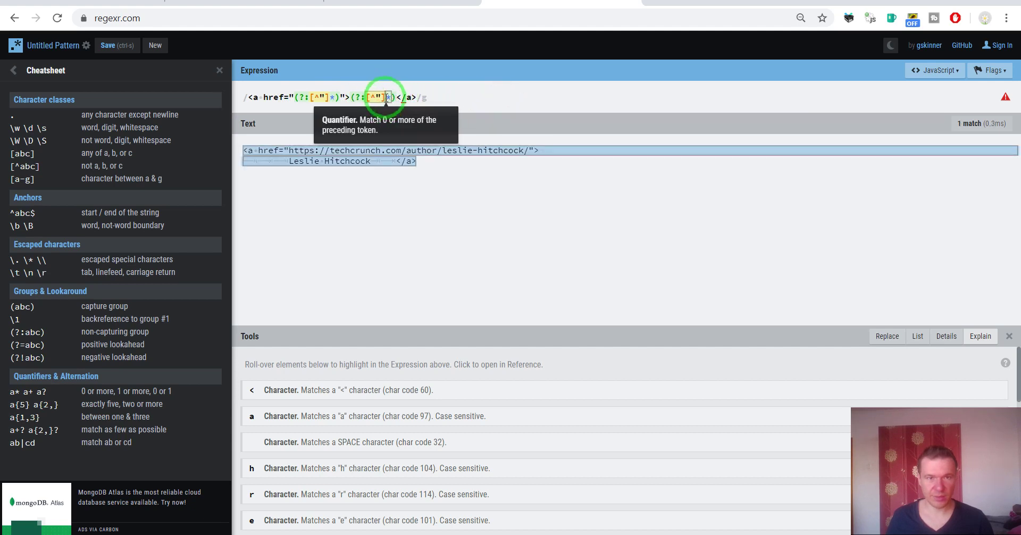
- Change the link text group to the capturing group ([^<]*), escape the closing tag as <\/a>, and inspect the match details
left_click(382, 96)
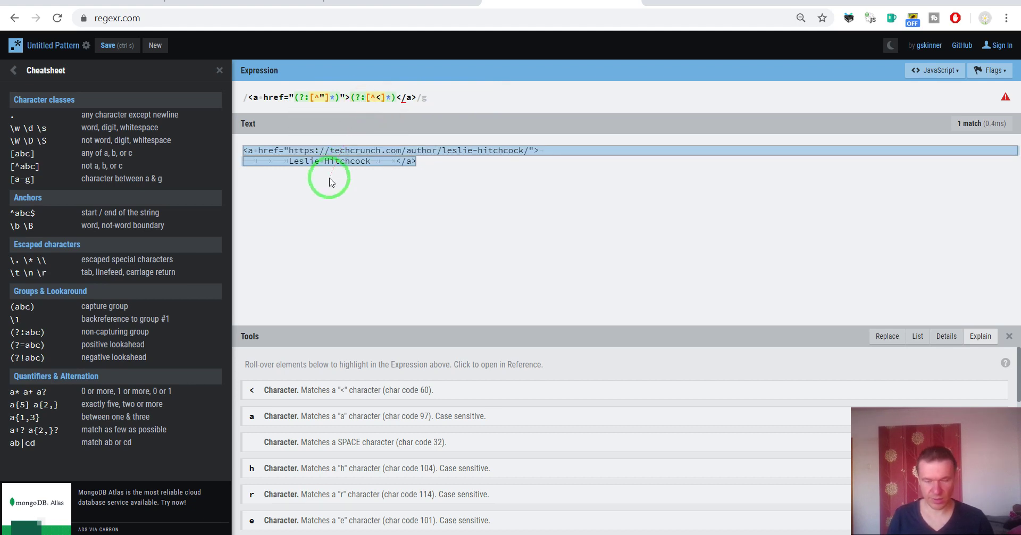
left_click(391, 96)
mouse_move(380, 165)
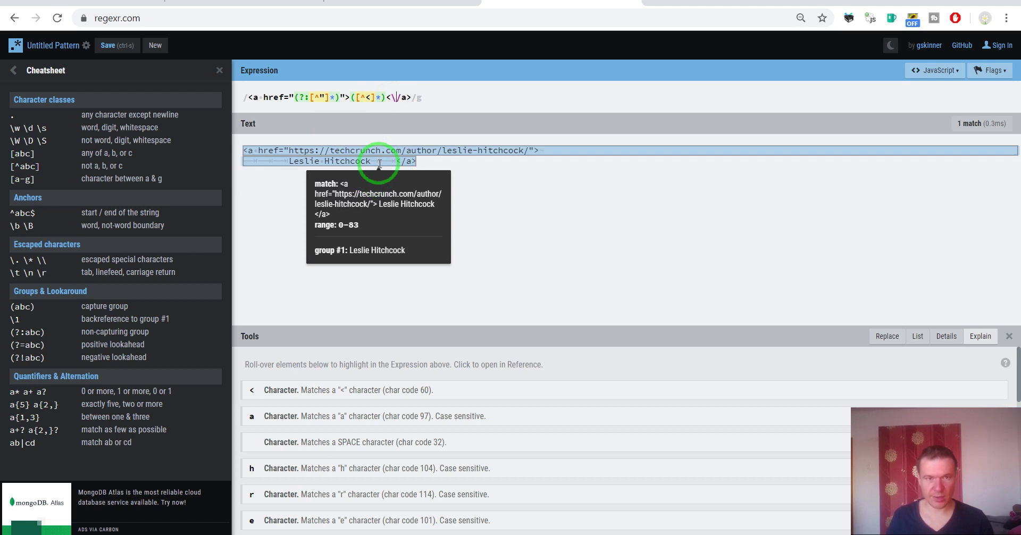
- Examine the non-capturing group that stands for the href URL in the expression
mouse_move(304, 101)
left_click_drag(295, 97, 340, 97)
mouse_move(317, 101)
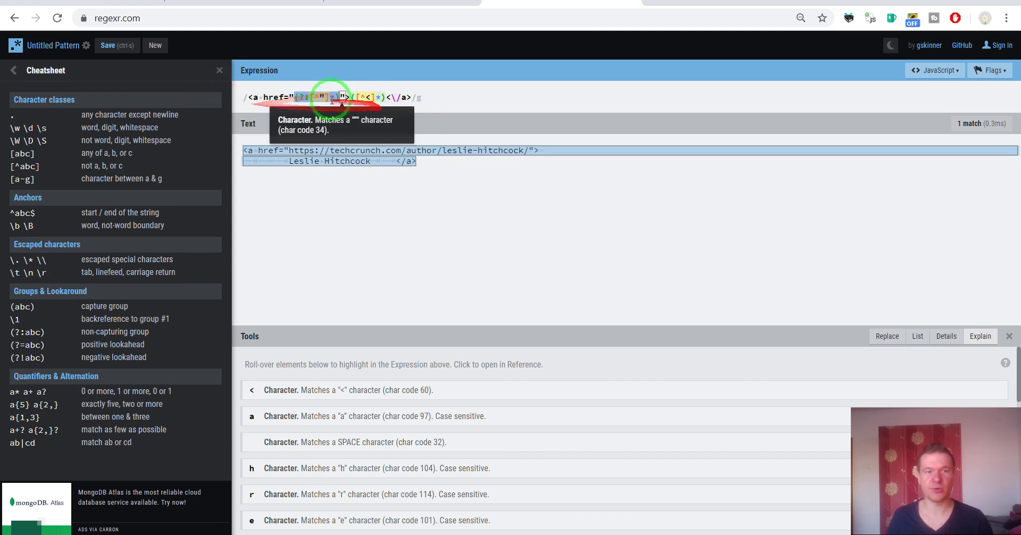
mouse_move(348, 94)
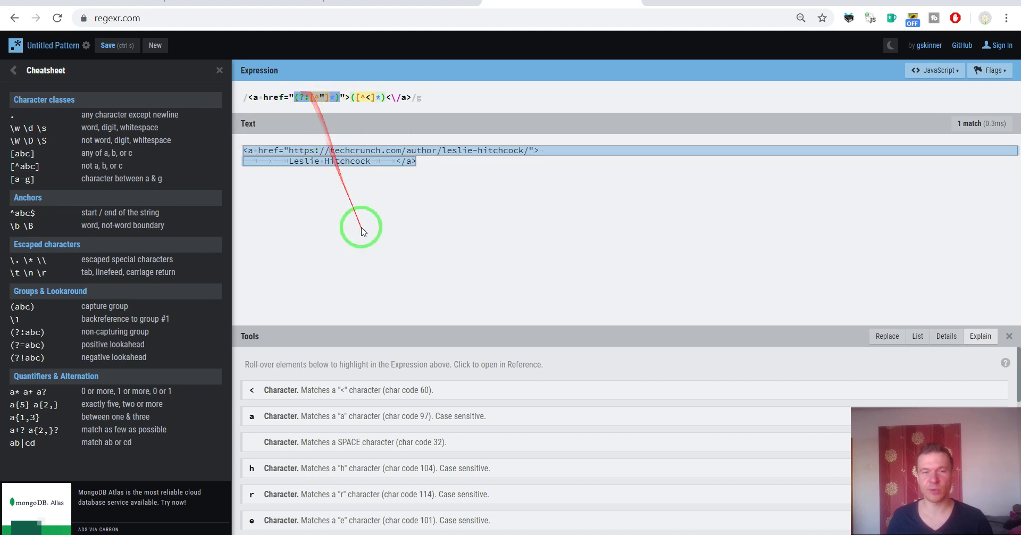
left_click(361, 198)
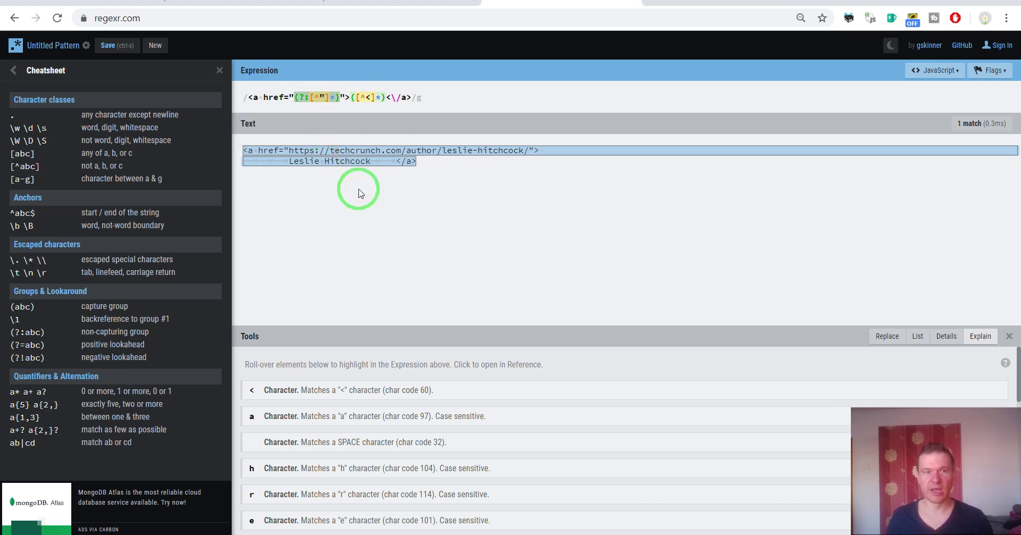
- Examine the ?: marker that makes the href group non-capturing and compare it with the second group's match details
left_click(307, 97)
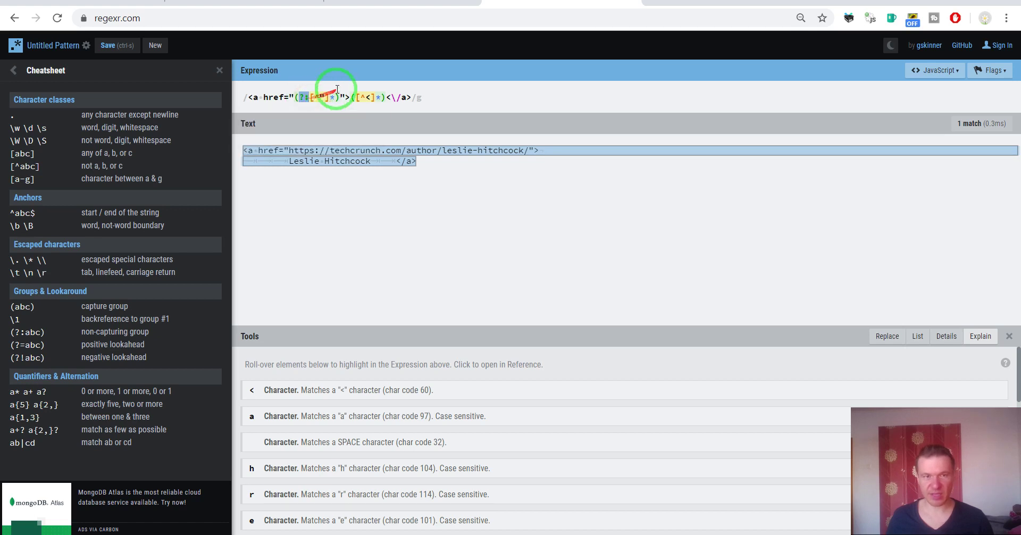
left_click_drag(308, 96, 299, 92)
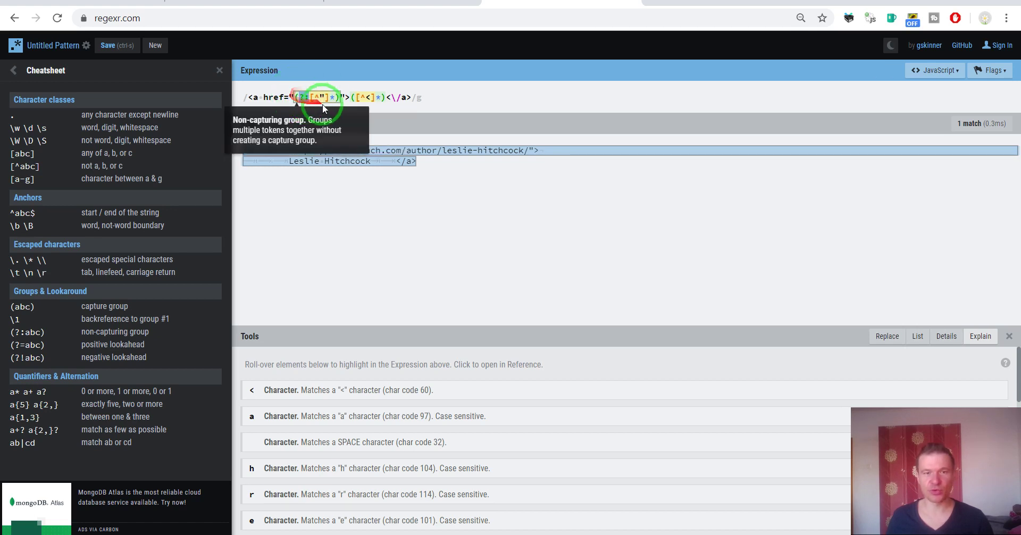
mouse_move(296, 101)
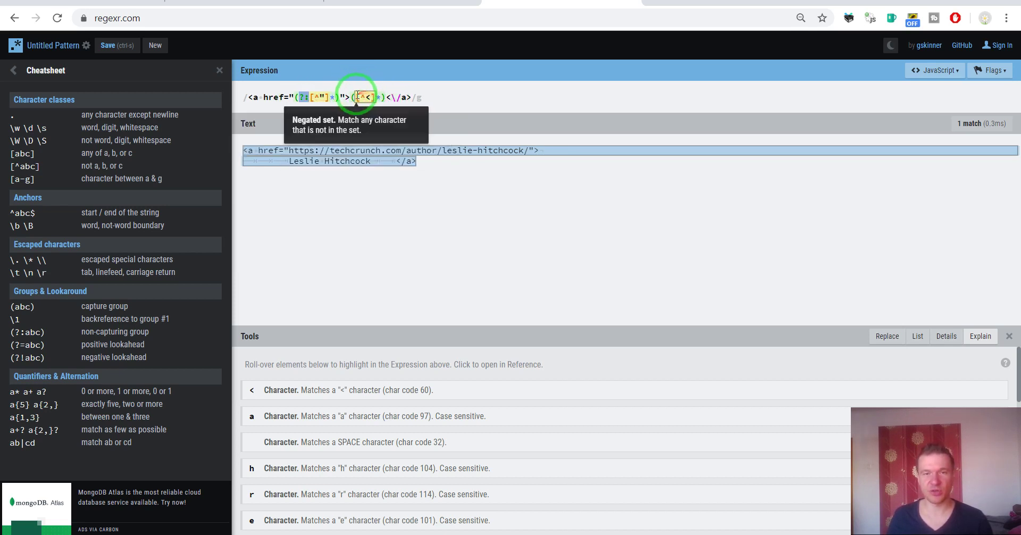
mouse_move(365, 153)
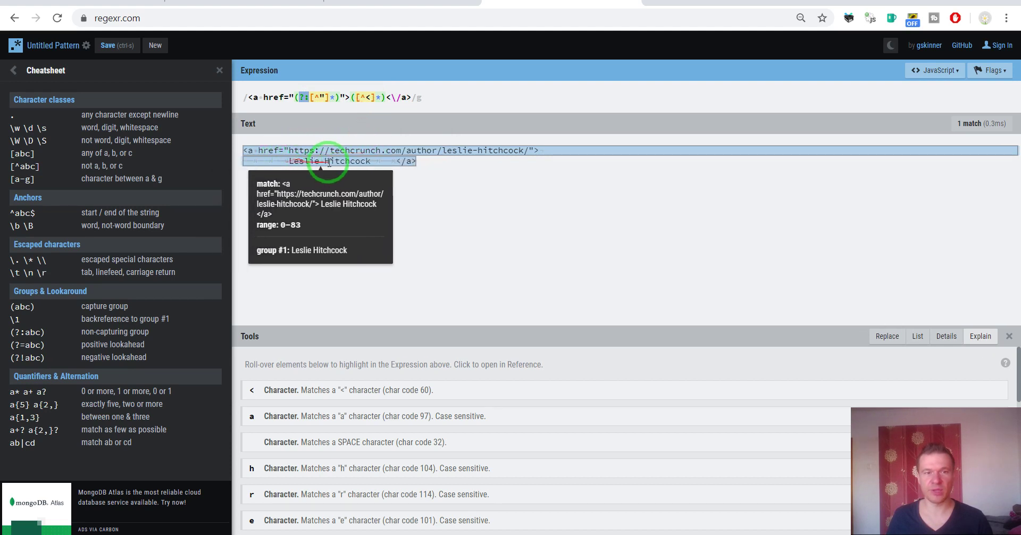
left_click(308, 92)
mouse_move(306, 98)
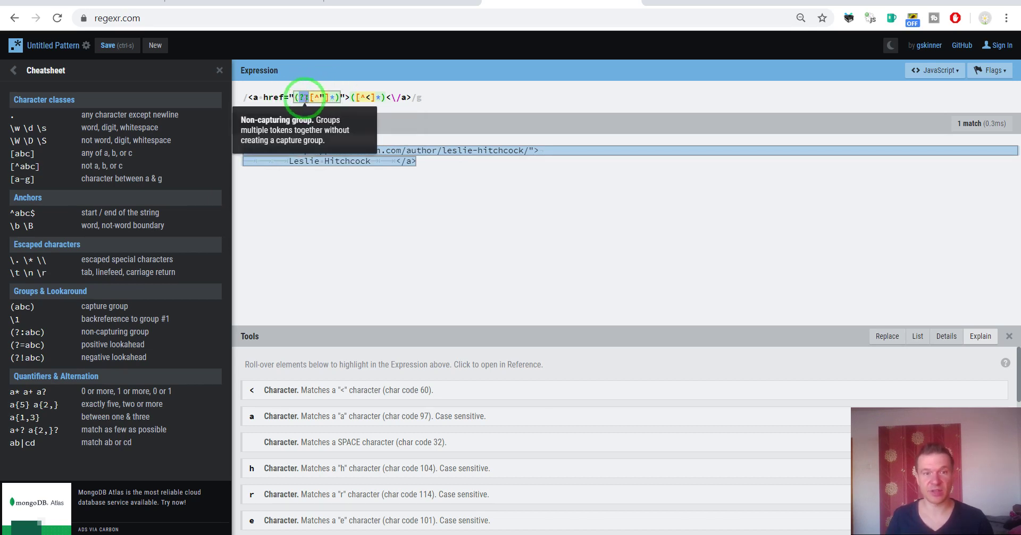
- Examine the negated set, its quantifier and the closing quote in the href part of the expression
left_click(314, 97)
left_click(314, 96)
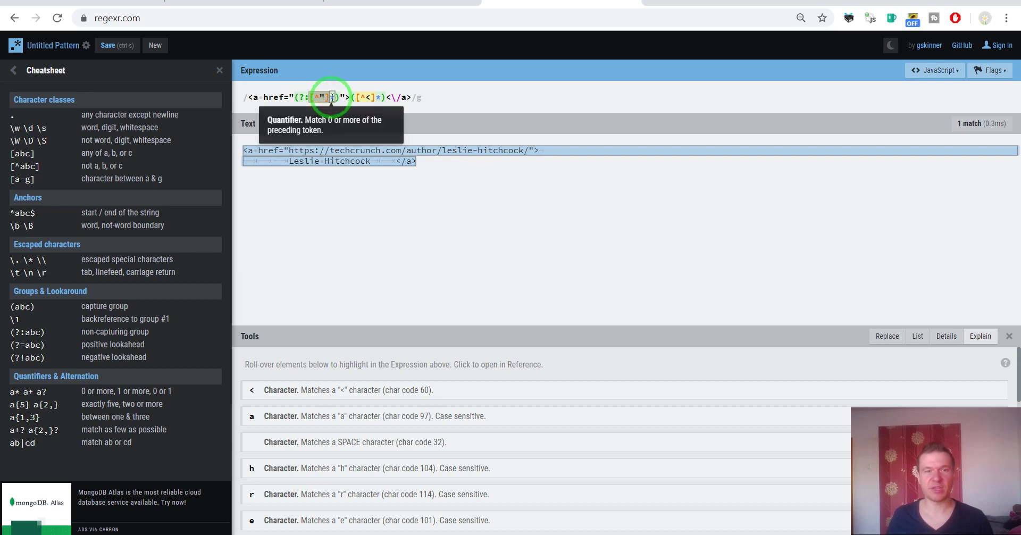
left_click(326, 96)
left_click(328, 97)
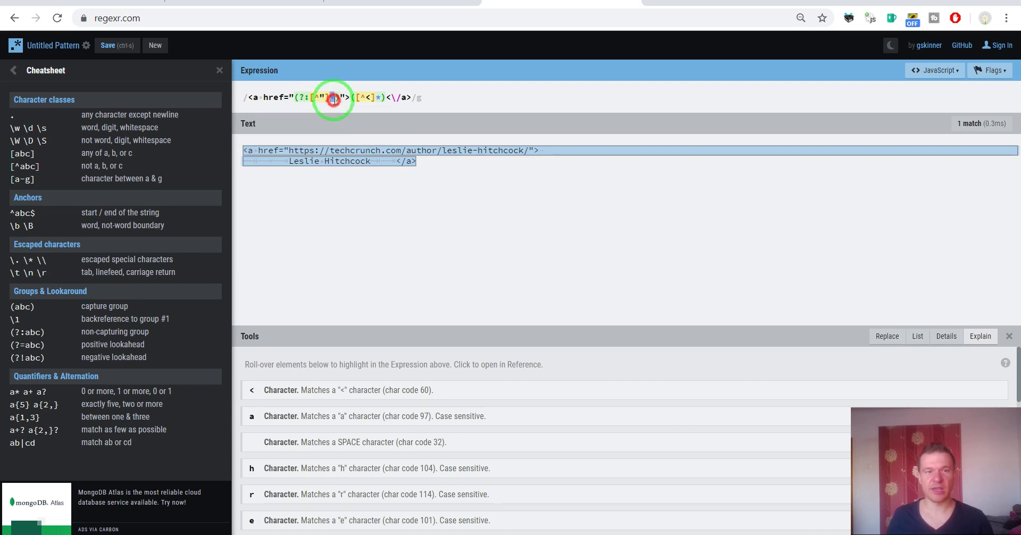
left_click(340, 96)
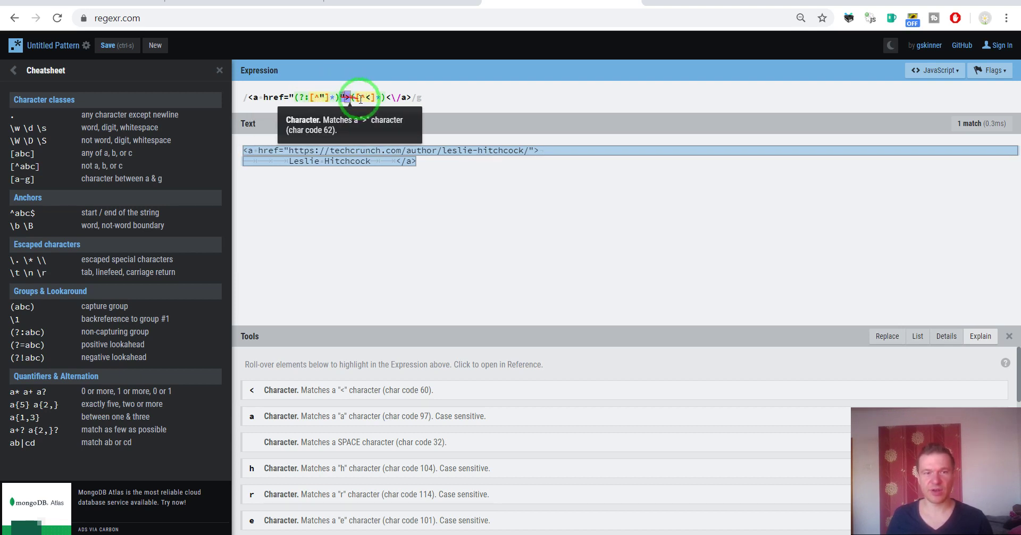
- Examine the capturing group ([^<]*) and the closing tag's opening bracket, and inspect the author name it captures in the text
left_click(360, 98)
left_click(385, 97)
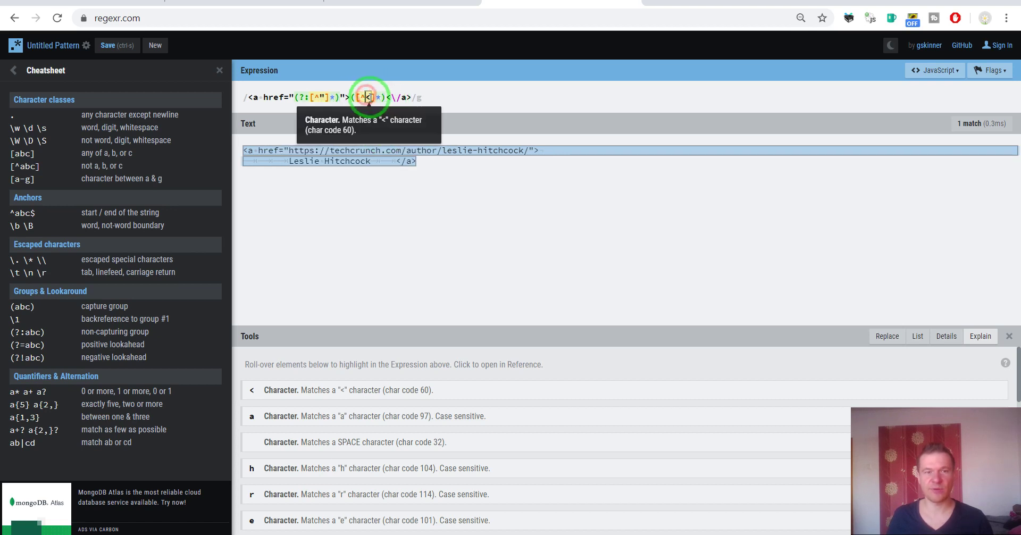
left_click(369, 96)
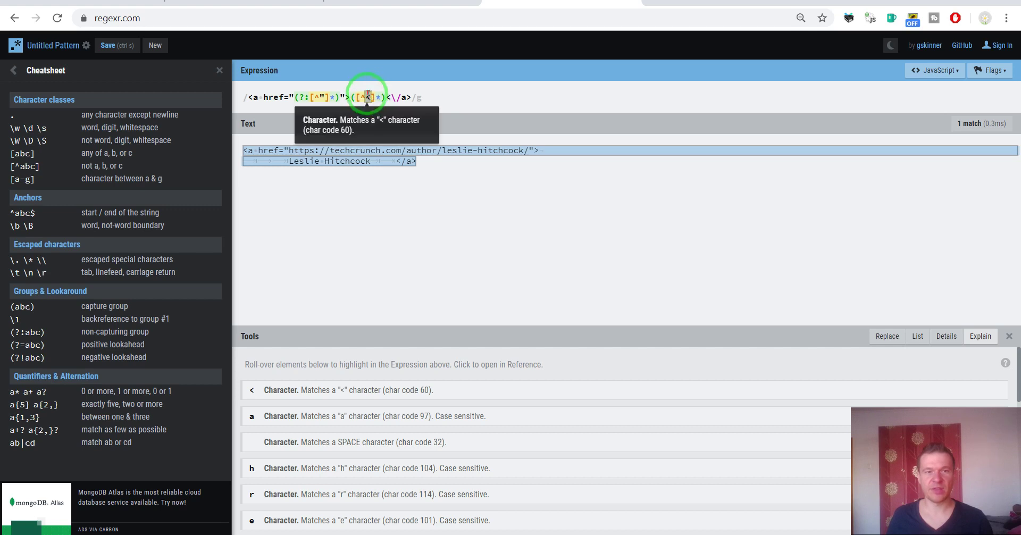
left_click(388, 96)
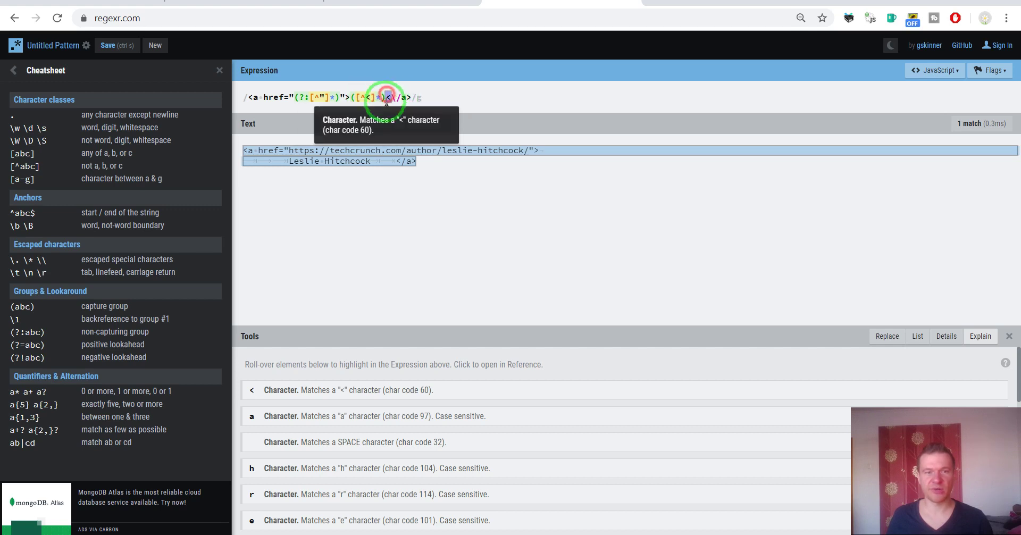
mouse_move(298, 154)
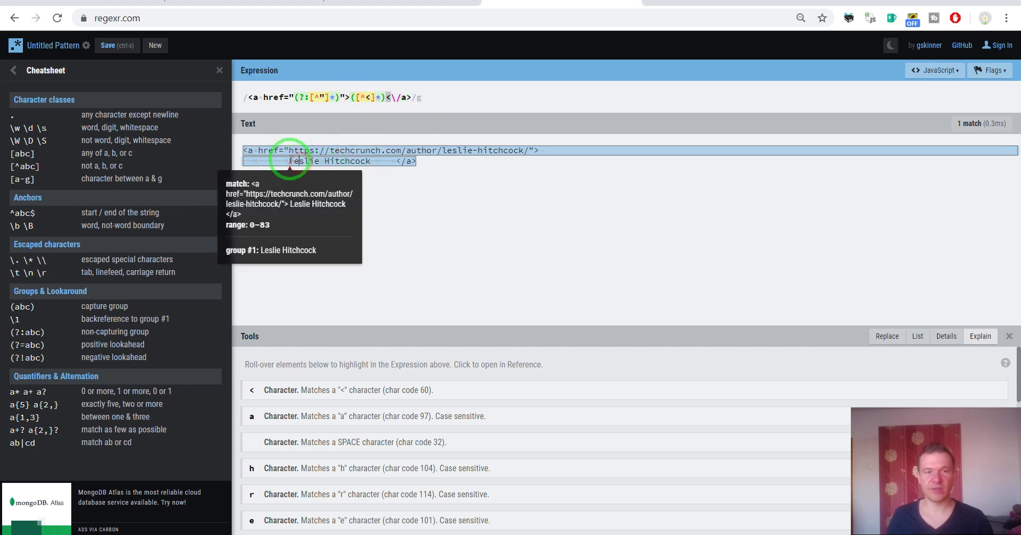
left_click(362, 156)
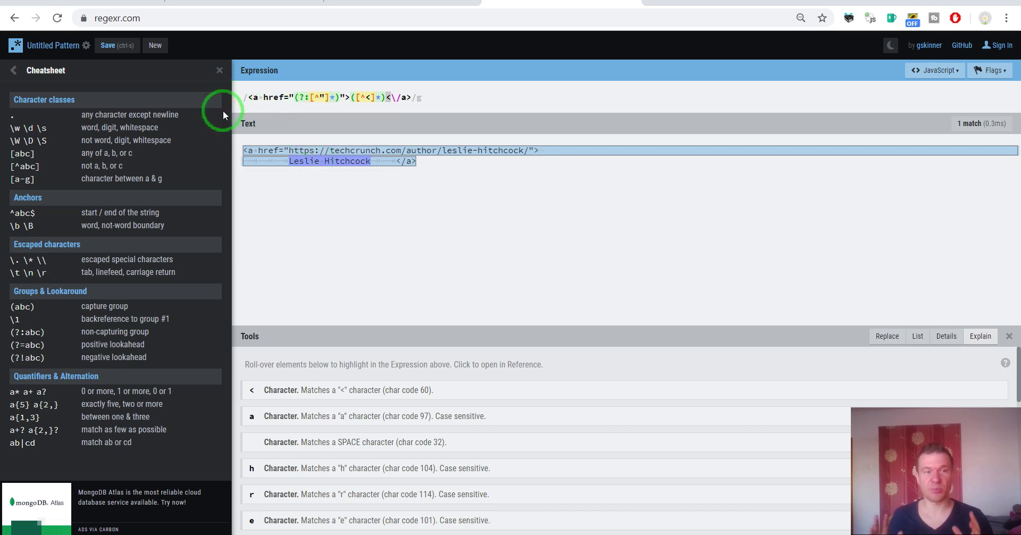
- Copy the full expression into the Crawlomatic rule's Title Query String, wrapped in # delimiters: #<a href="(?:[^"]*)">([^<]*)<\/a>#
mouse_move(142, 21)
left_mouse_down()
mouse_move(113, 161)
mouse_move(180, 218)
left_mouse_up()
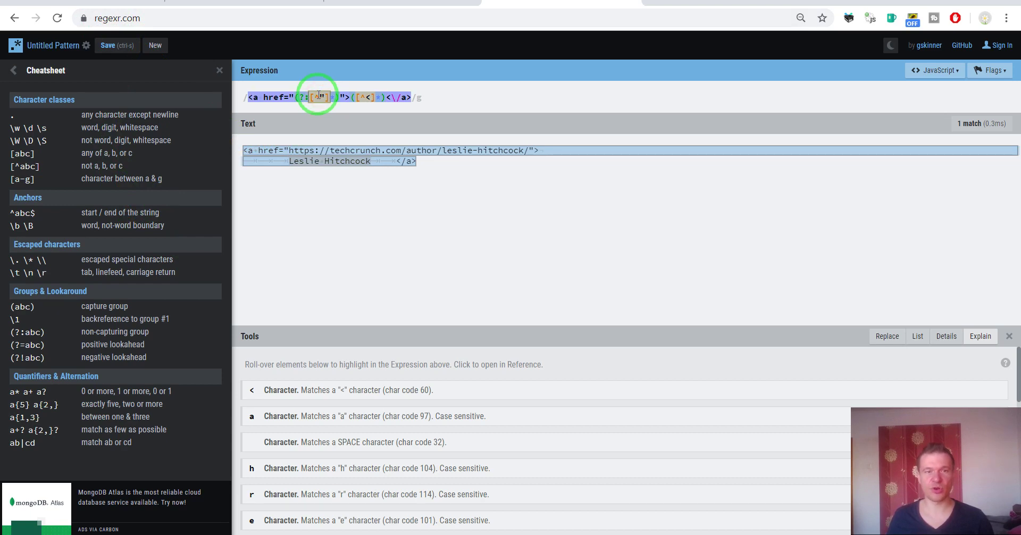
left_click(106, 3)
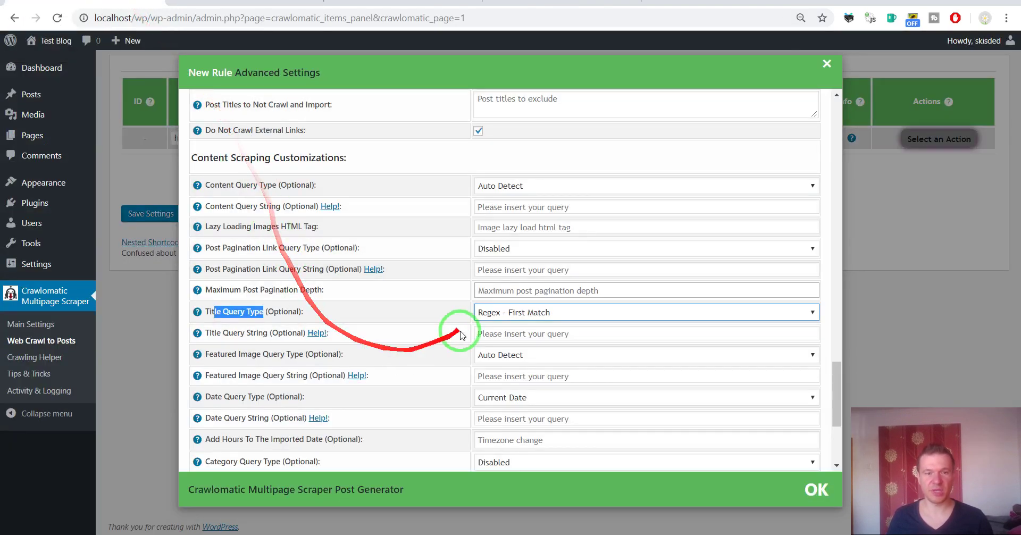
left_click(494, 333)
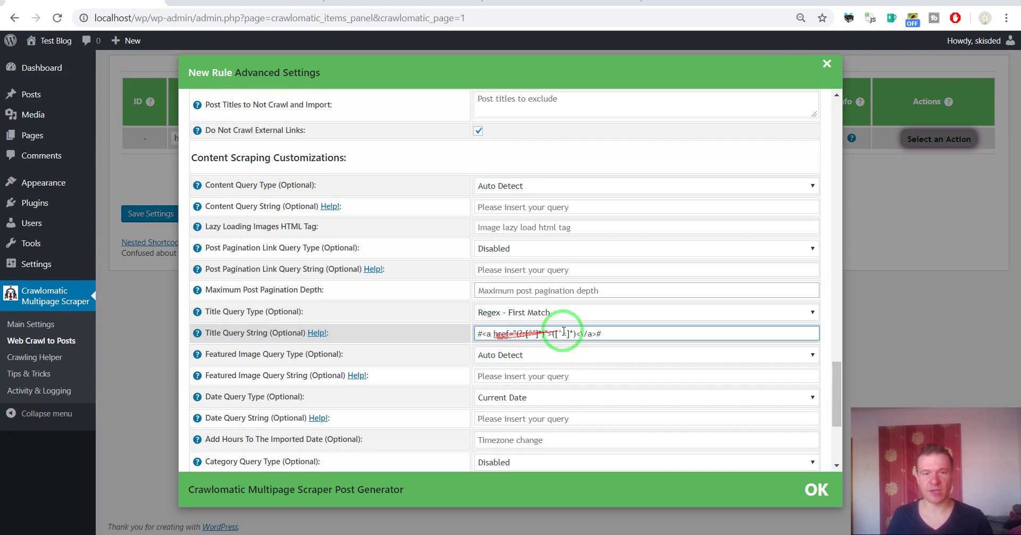
left_click(600, 334)
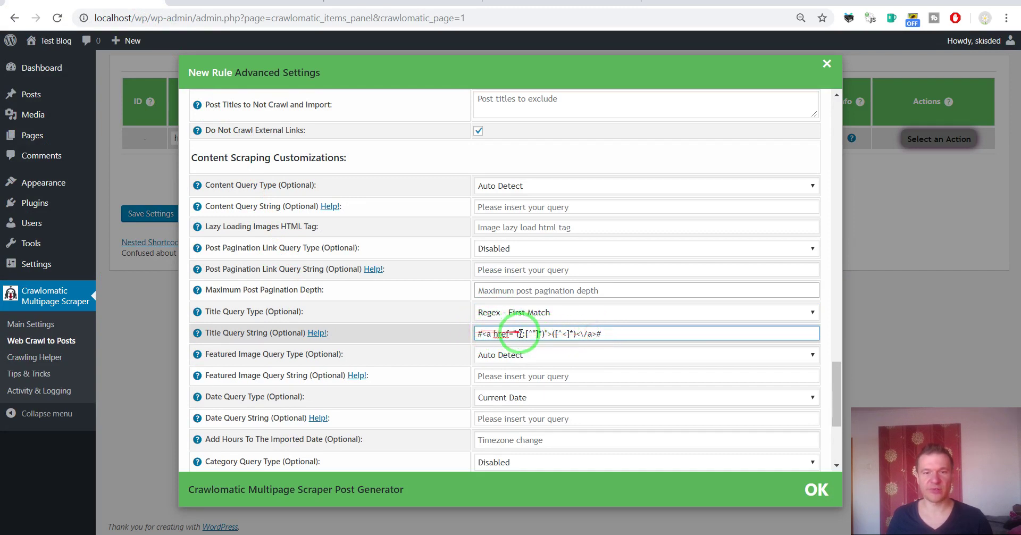
left_click_drag(481, 333, 595, 334)
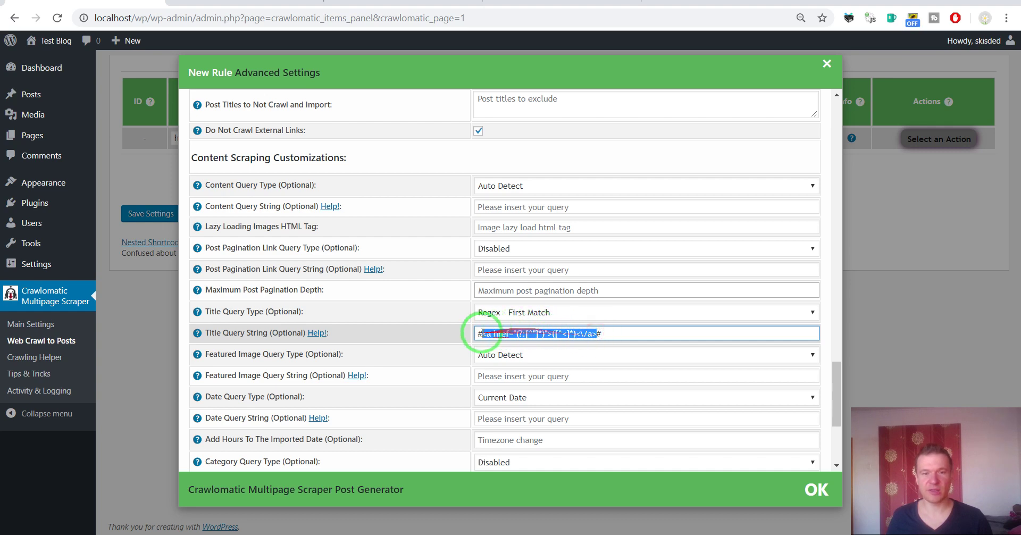
- Close the new rule's advanced settings and save the scraping rule
left_click_drag(387, 355, 209, 243)
left_click(145, 213)
left_click(149, 214)
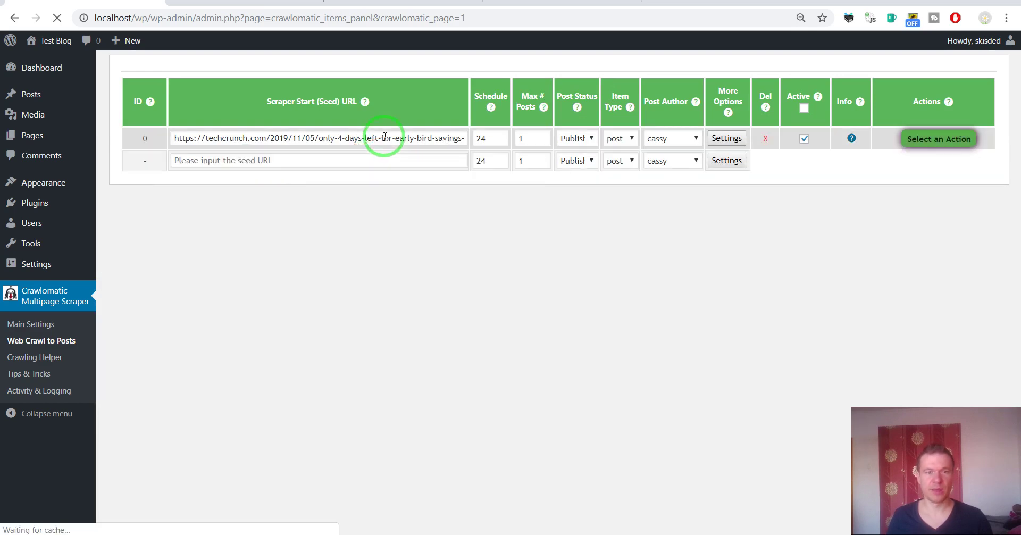
- In the saved TechCrunch rule's advanced settings, set the Generated Post Title to "This article was written by: %%item_title%%"
left_click_drag(385, 137, 661, 159)
left_click(726, 138)
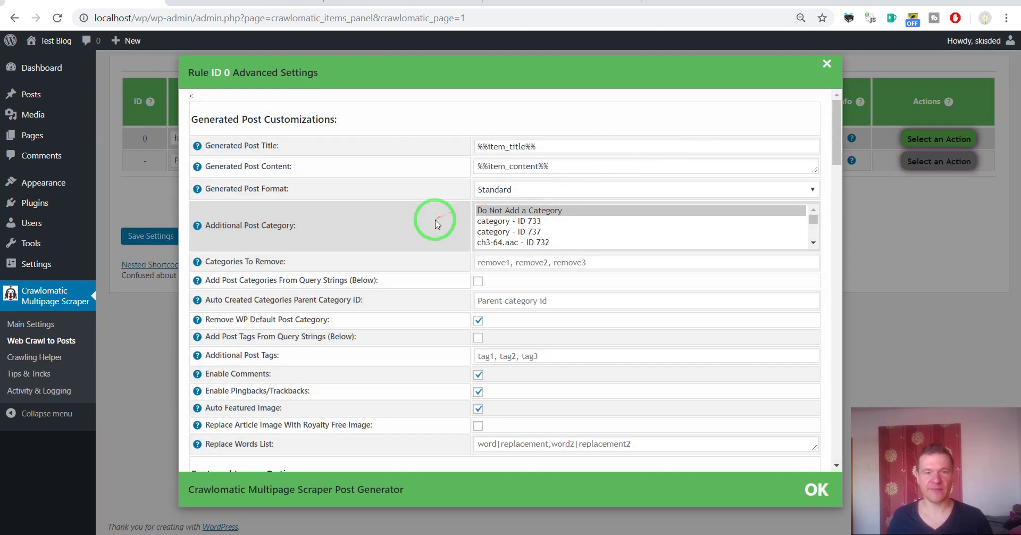
mouse_move(437, 222)
left_mouse_down()
mouse_move(520, 137)
mouse_move(509, 144)
mouse_move(541, 146)
left_mouse_up()
left_click(208, 3)
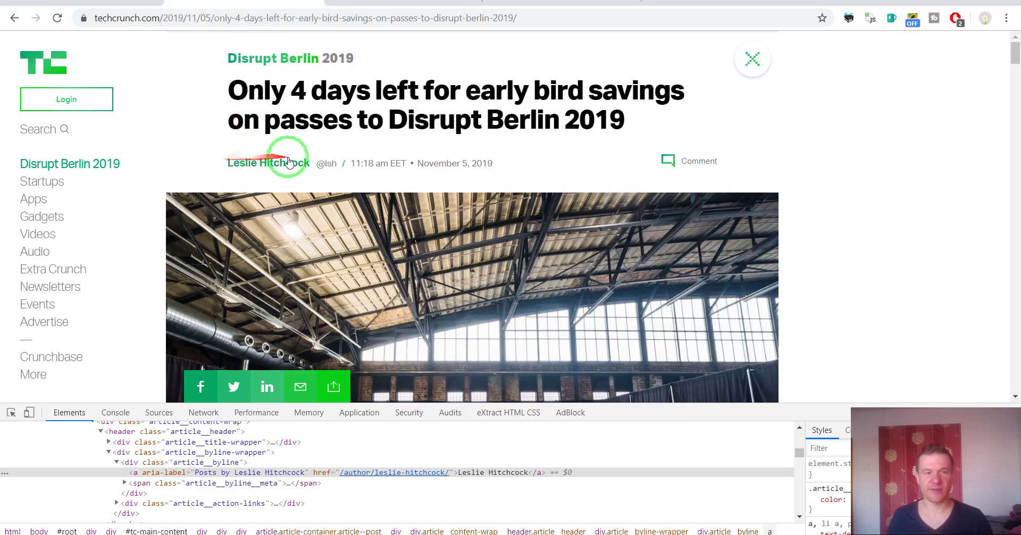
left_click(207, 3)
left_click(481, 144)
left_click(477, 146)
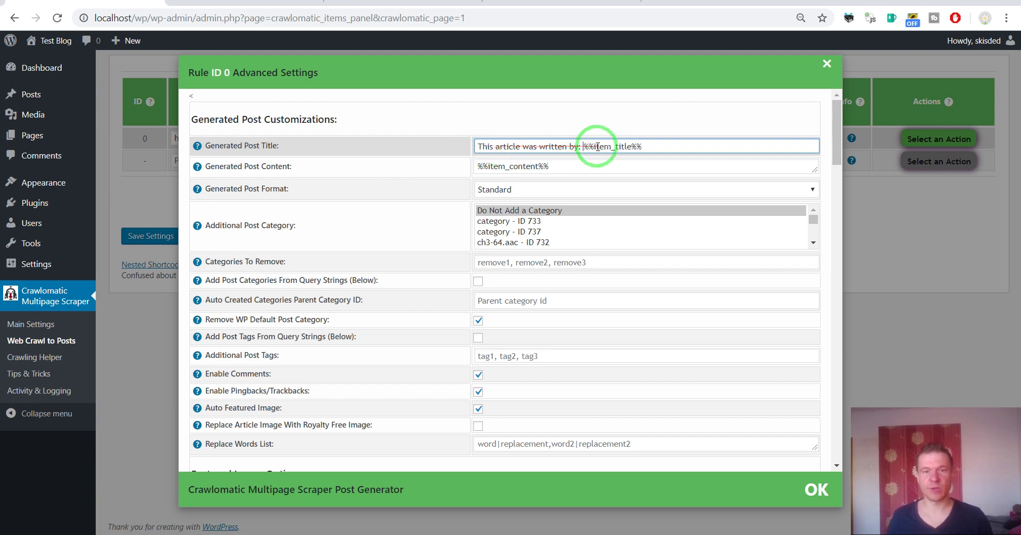
left_click_drag(584, 146, 644, 145)
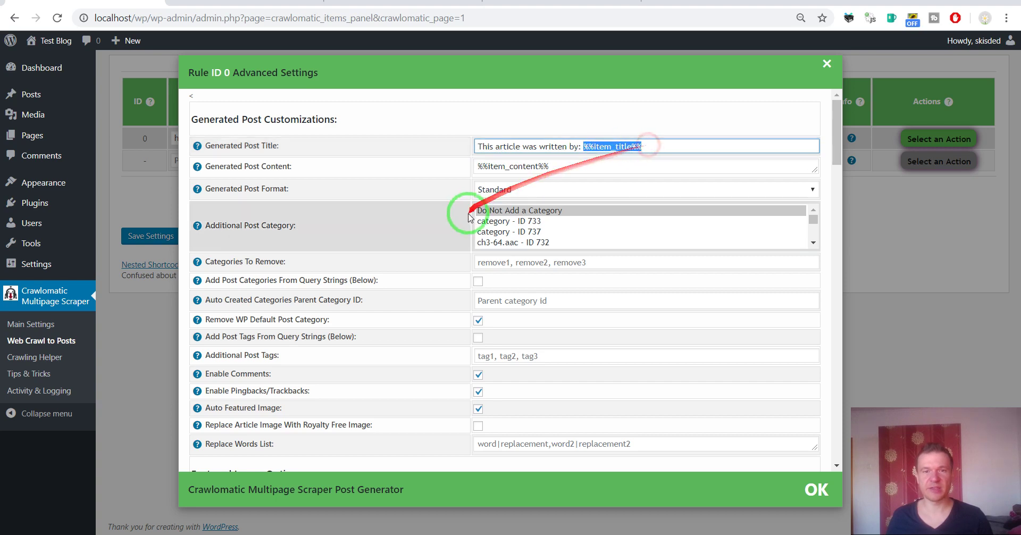
- Review the rule's title query type and query string, and save the updated settings
scroll(466, 228, "down", 12)
scroll(462, 230, "down", 10)
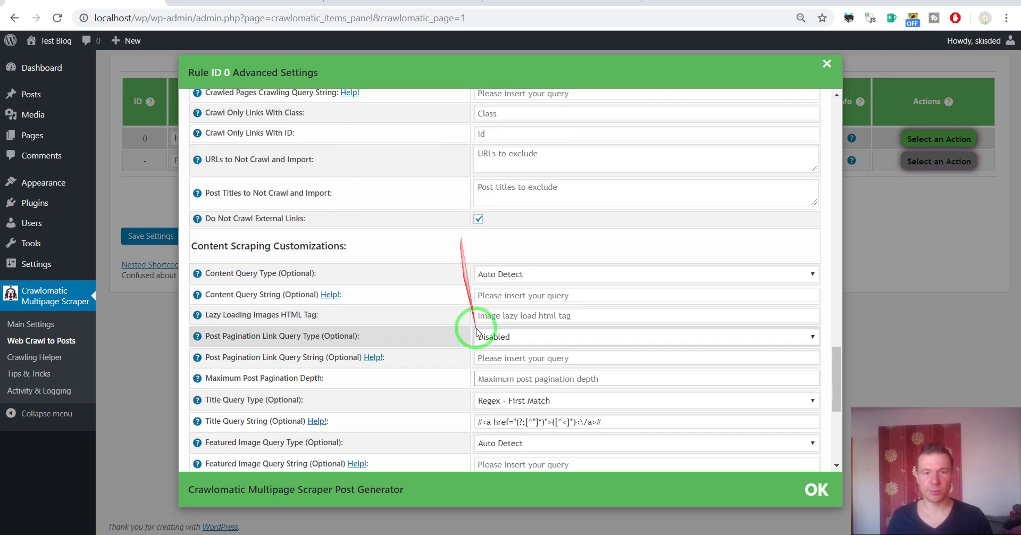
scroll(472, 322, "down", 5)
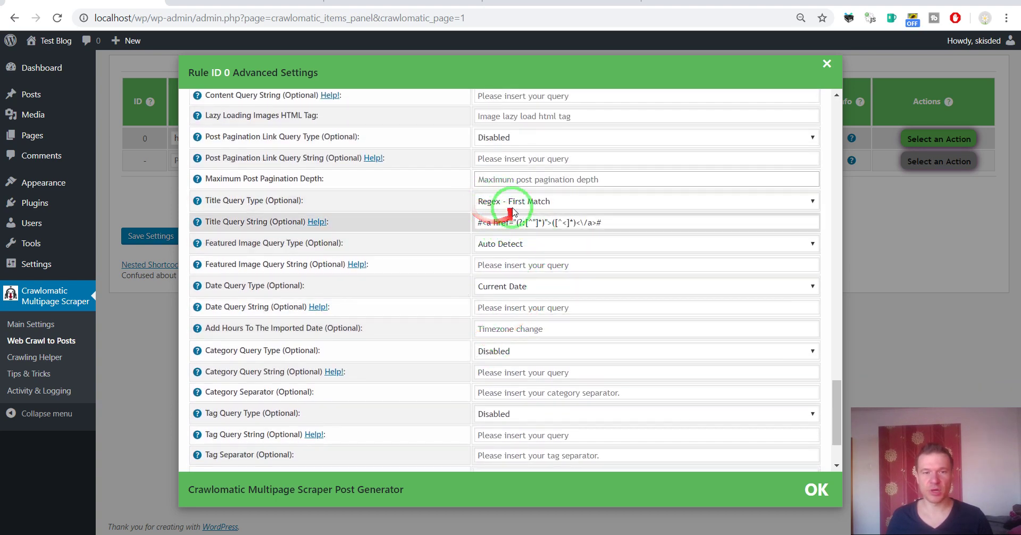
left_click(142, 227)
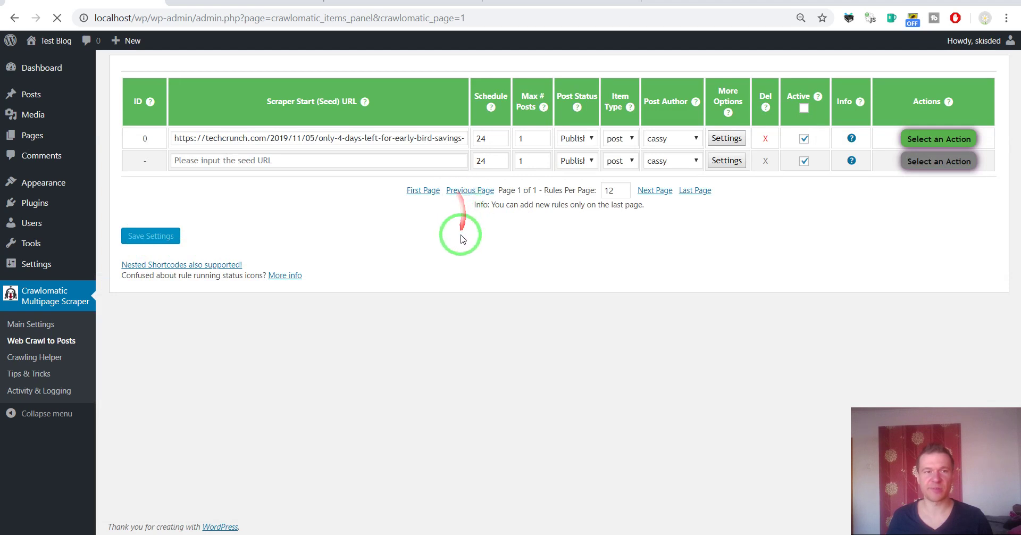
- Open the test blog's front page and check its list of posts
mouse_move(51, 41)
left_click(47, 63)
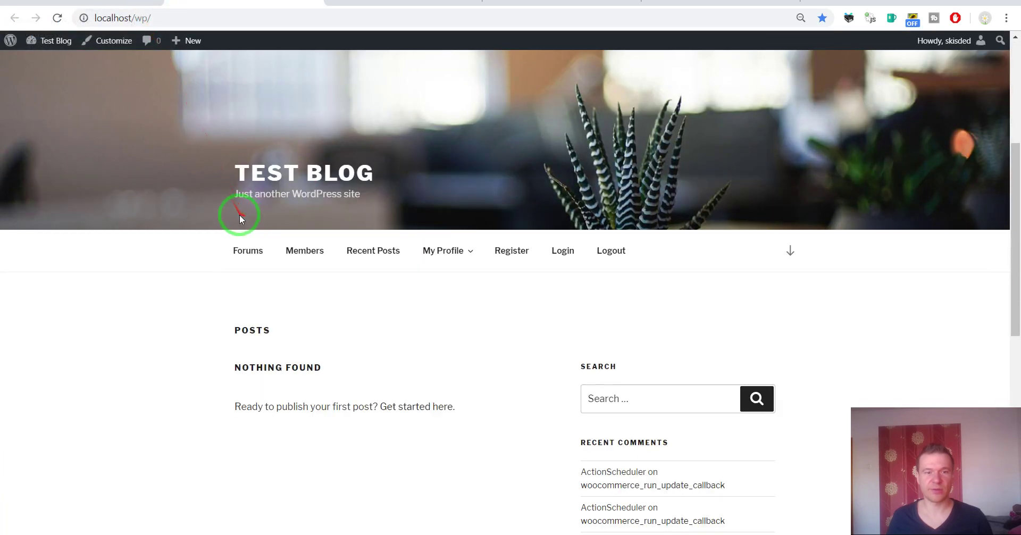
scroll(240, 218, "down", 4)
- Return to the Crawlomatic rules and run the TechCrunch scraping rule
left_click(14, 17)
left_click(912, 139)
left_click(936, 162)
key("Return")
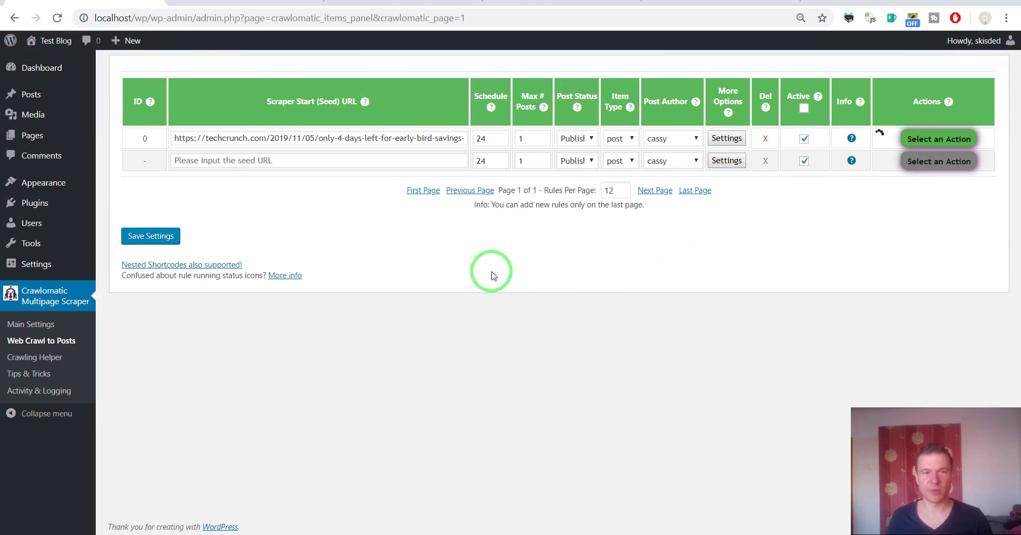
- Reload the blog's front page and compare the imported post's title with the author byline in the TechCrunch article
left_click(229, 2)
left_click(58, 18)
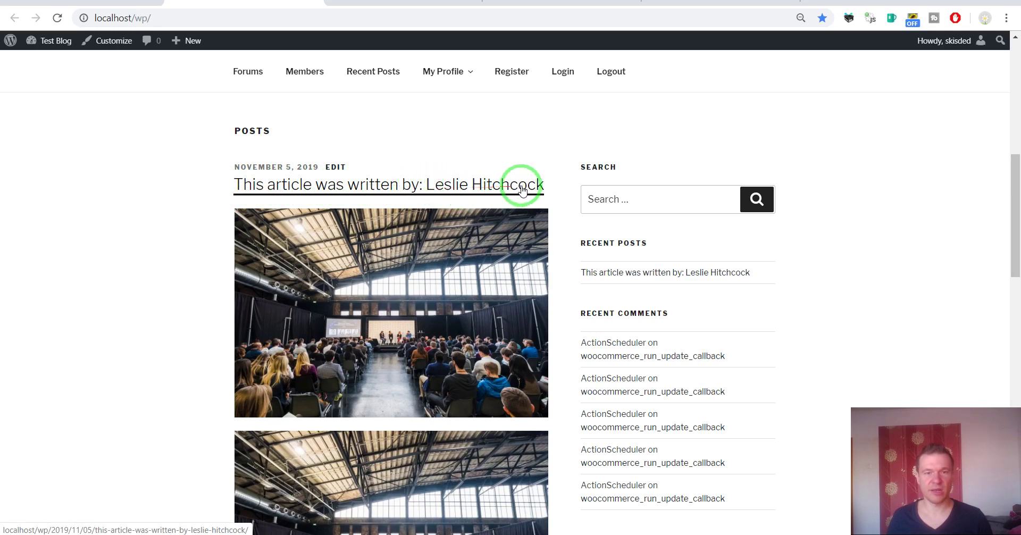
left_click(85, 3)
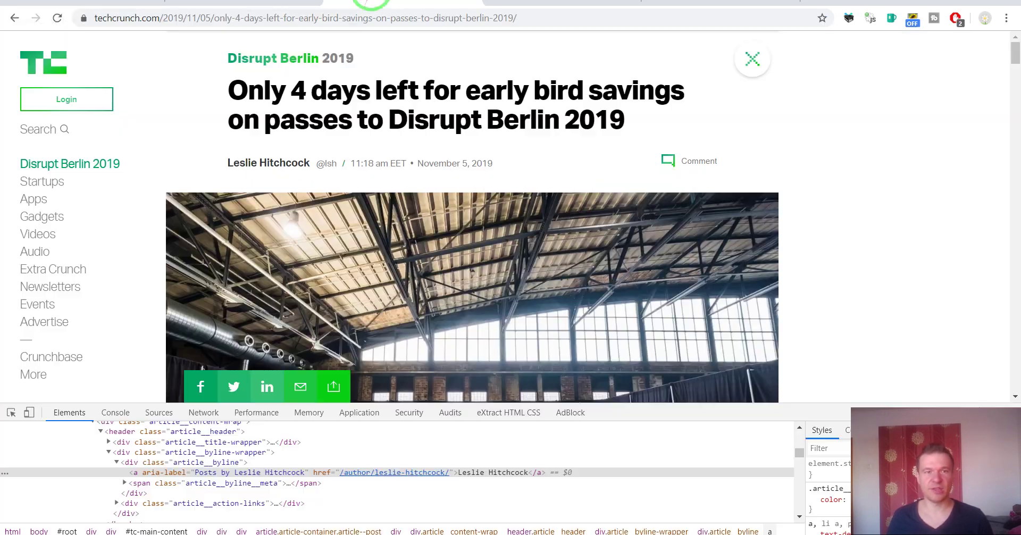
left_click(372, 3)
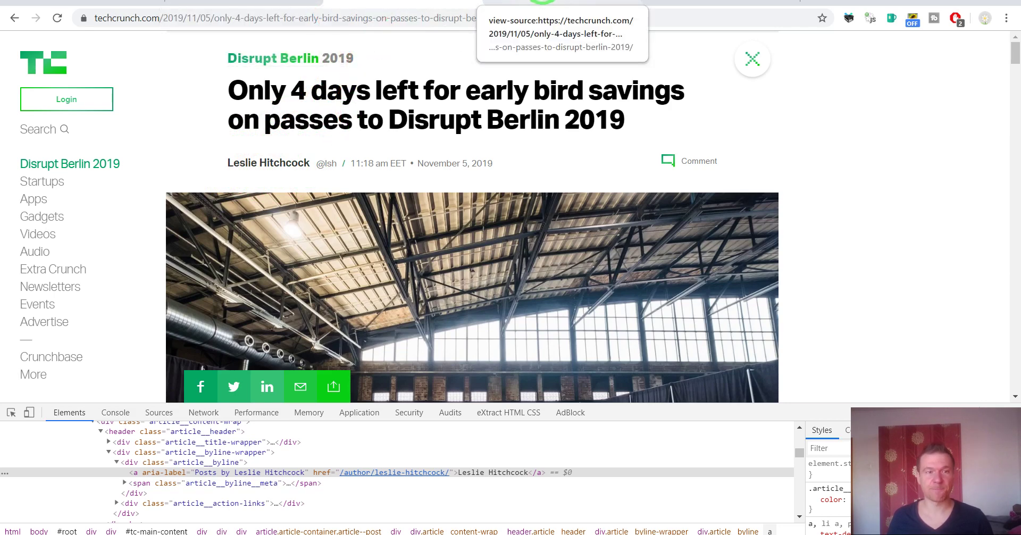
- Go back to the expression in RegExr and inspect the match details and captured group of the sample text
left_click(239, 3)
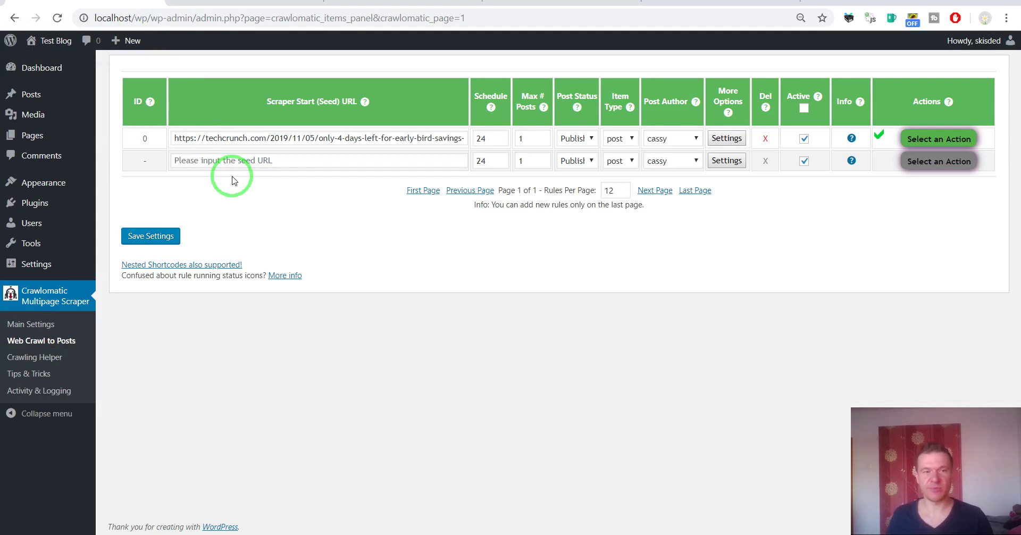
left_click(200, 2)
left_click(101, 2)
left_click(437, 2)
left_click(558, 2)
left_click(671, 2)
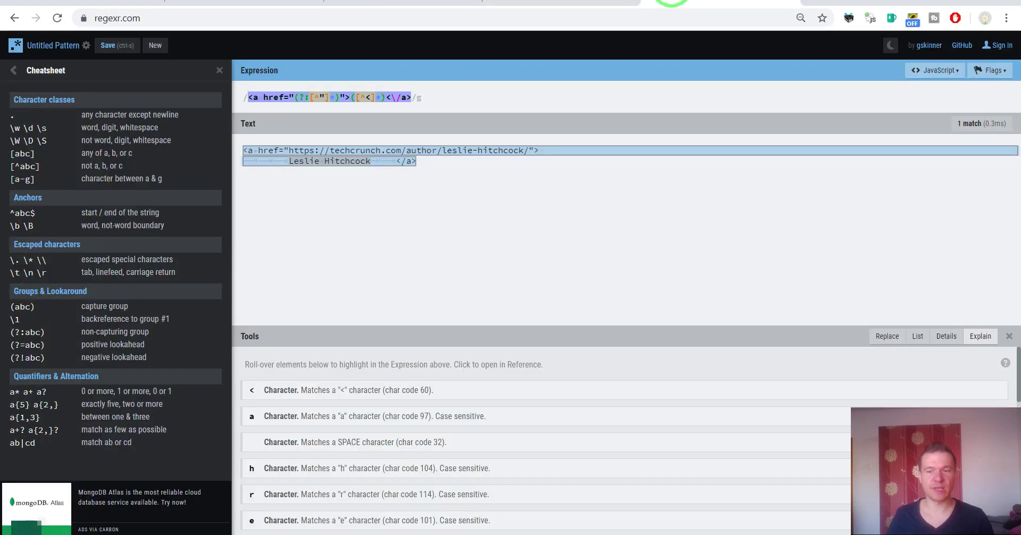
left_click(431, 98)
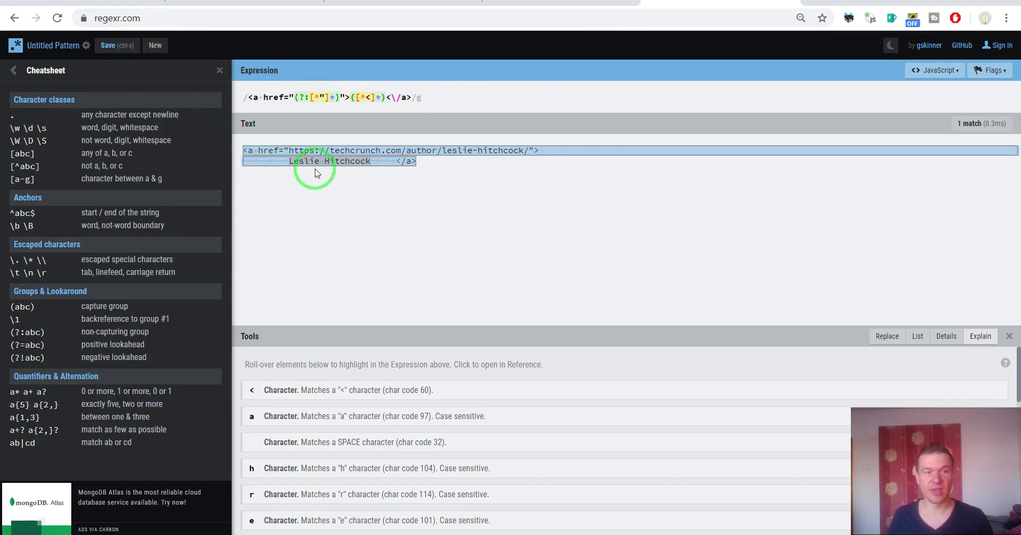
mouse_move(320, 157)
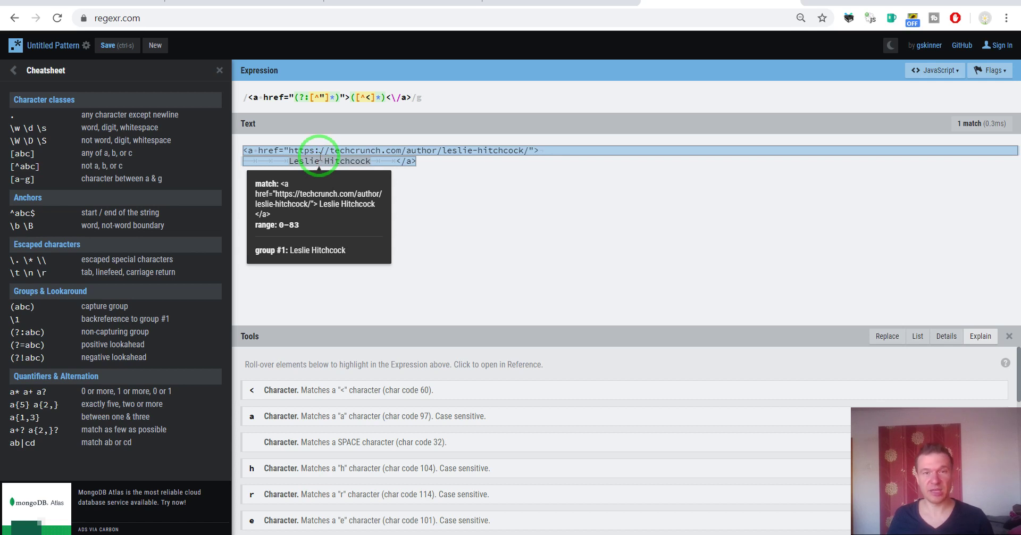